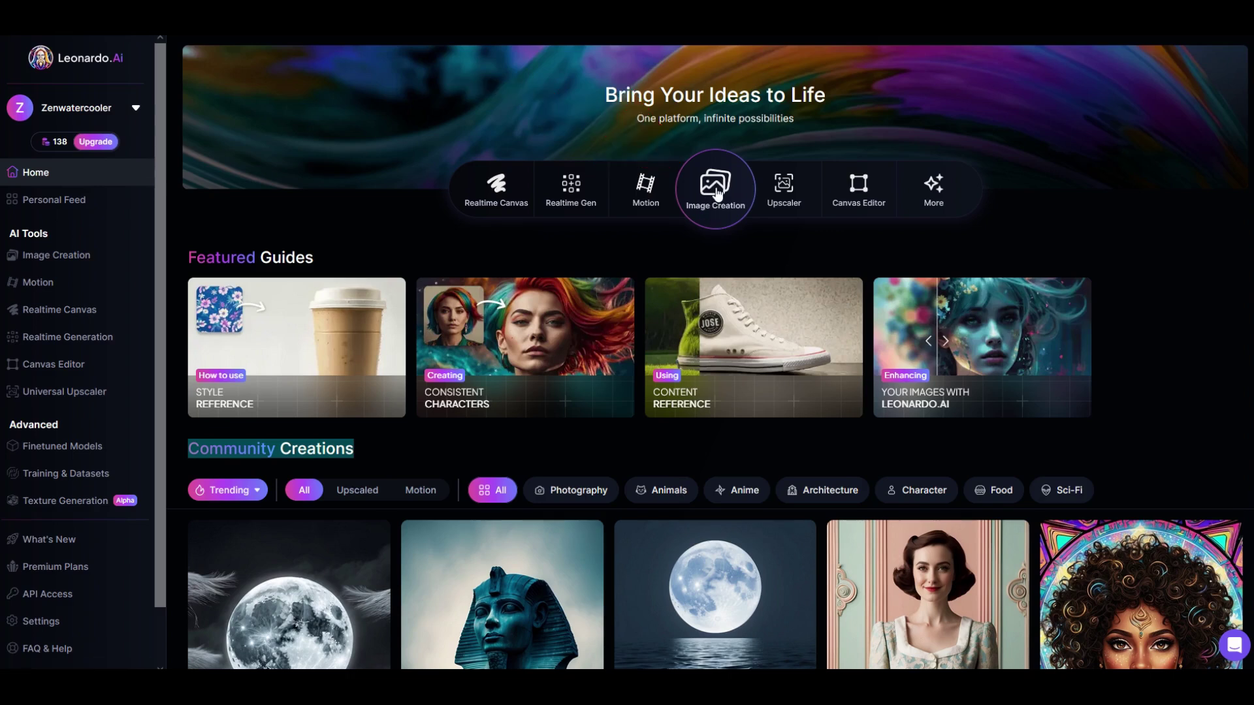
Step: Open the Image Creation workspace showing earlier generations like the cats wearing parkas
click(717, 193)
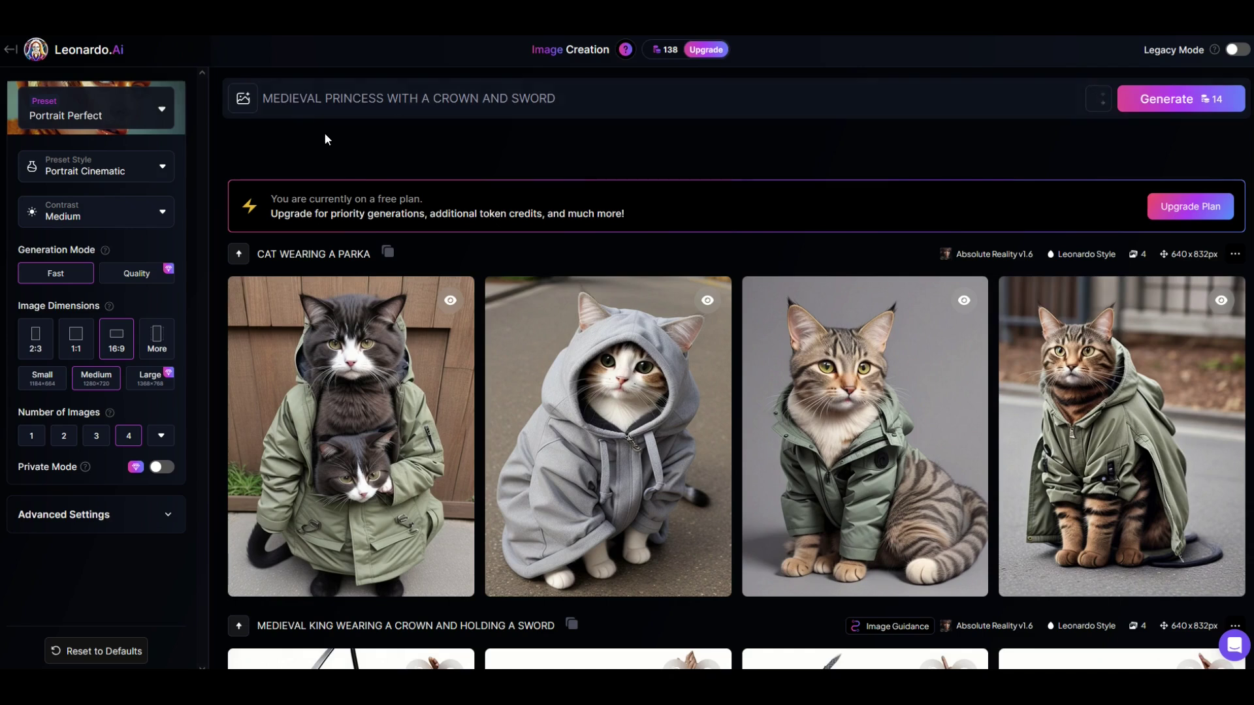
mouse_move(513, 416)
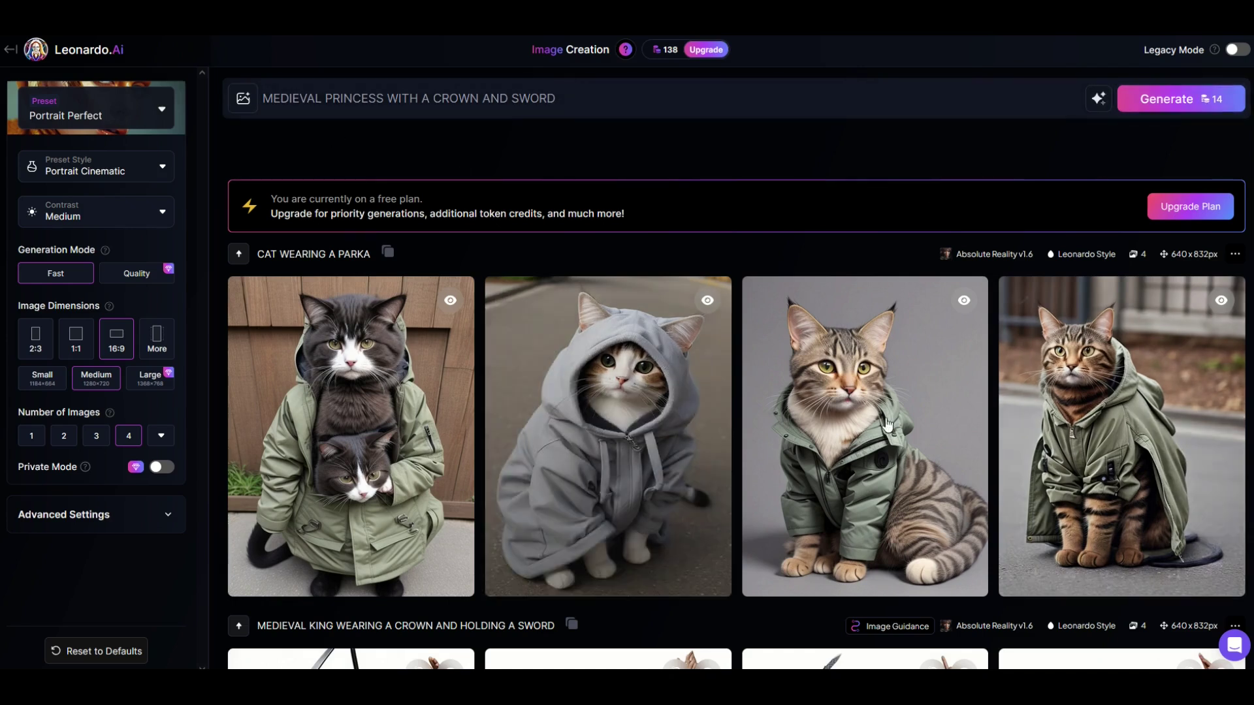
Step: From Home, browse the Finetuned Models gallery and open the Anime Pastel Dream details
click(10, 49)
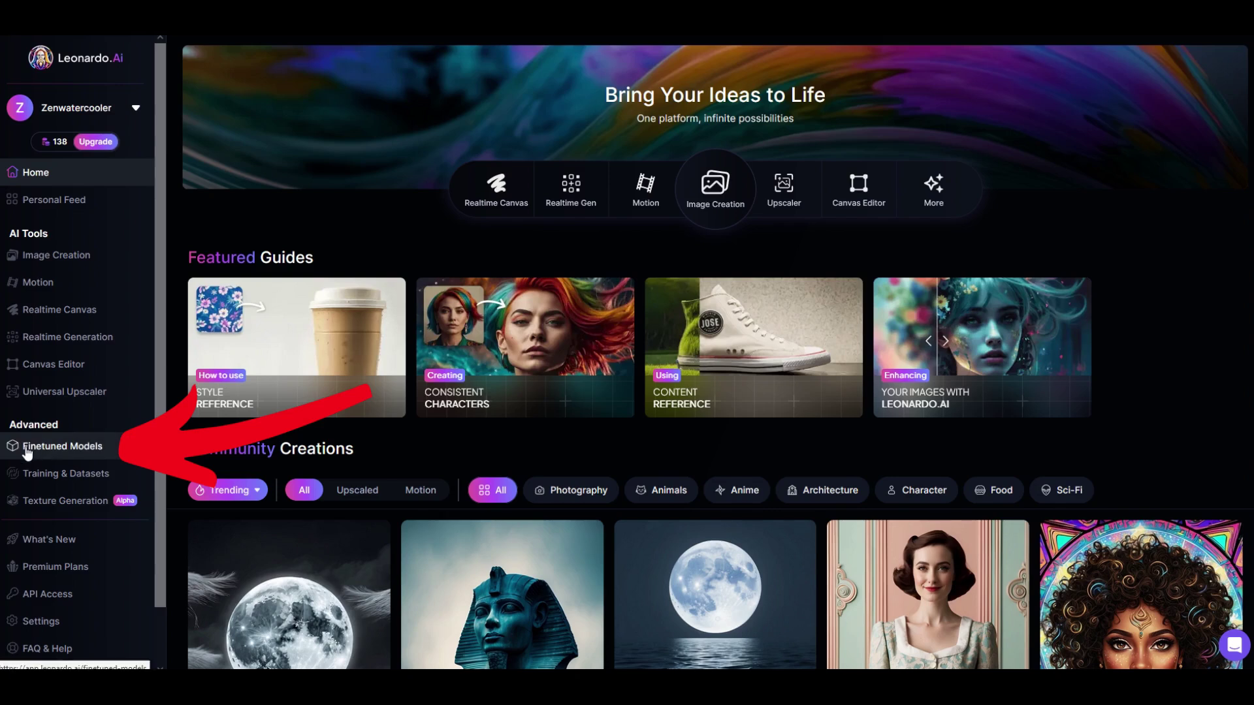
click(70, 451)
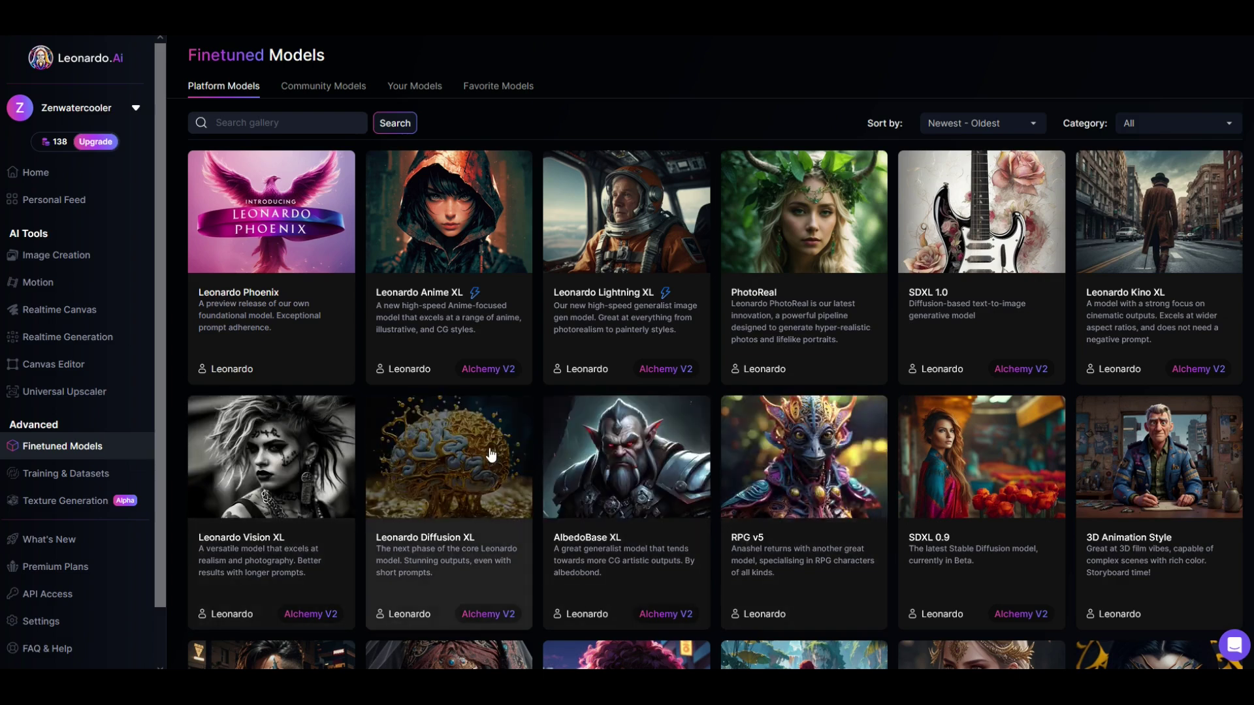
scroll(431, 460, down, 3)
scroll(433, 466, down, 1)
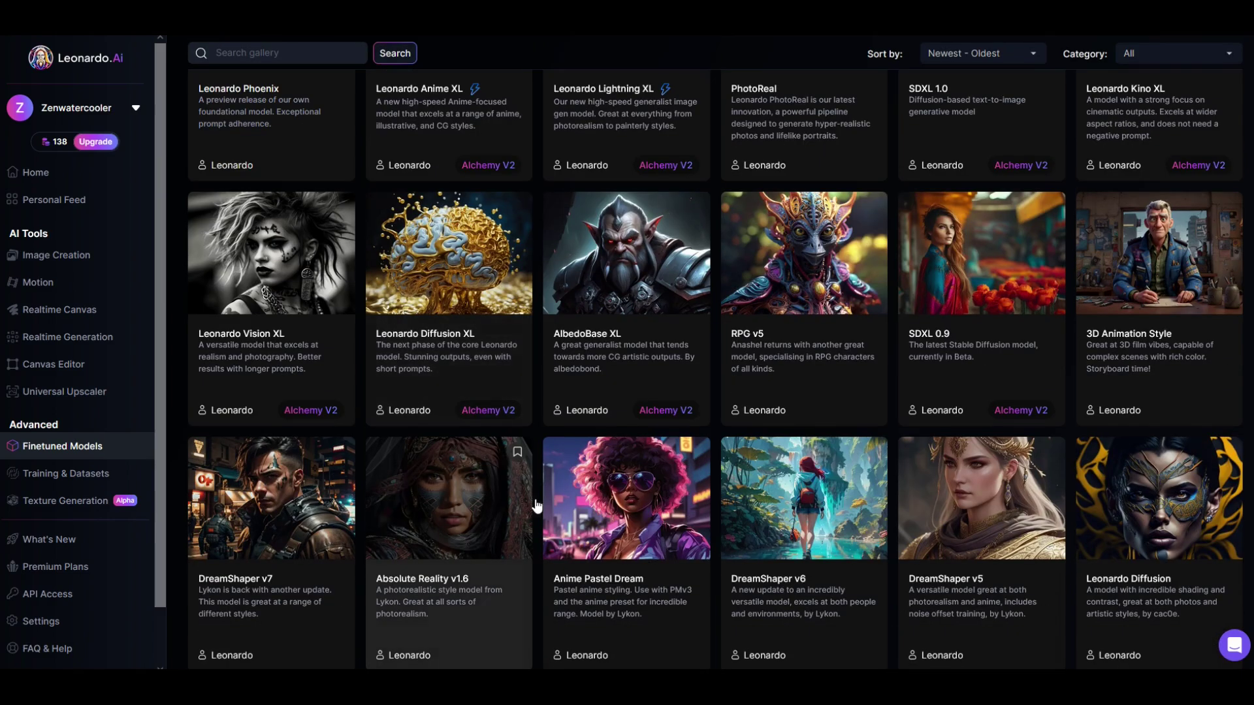
click(587, 515)
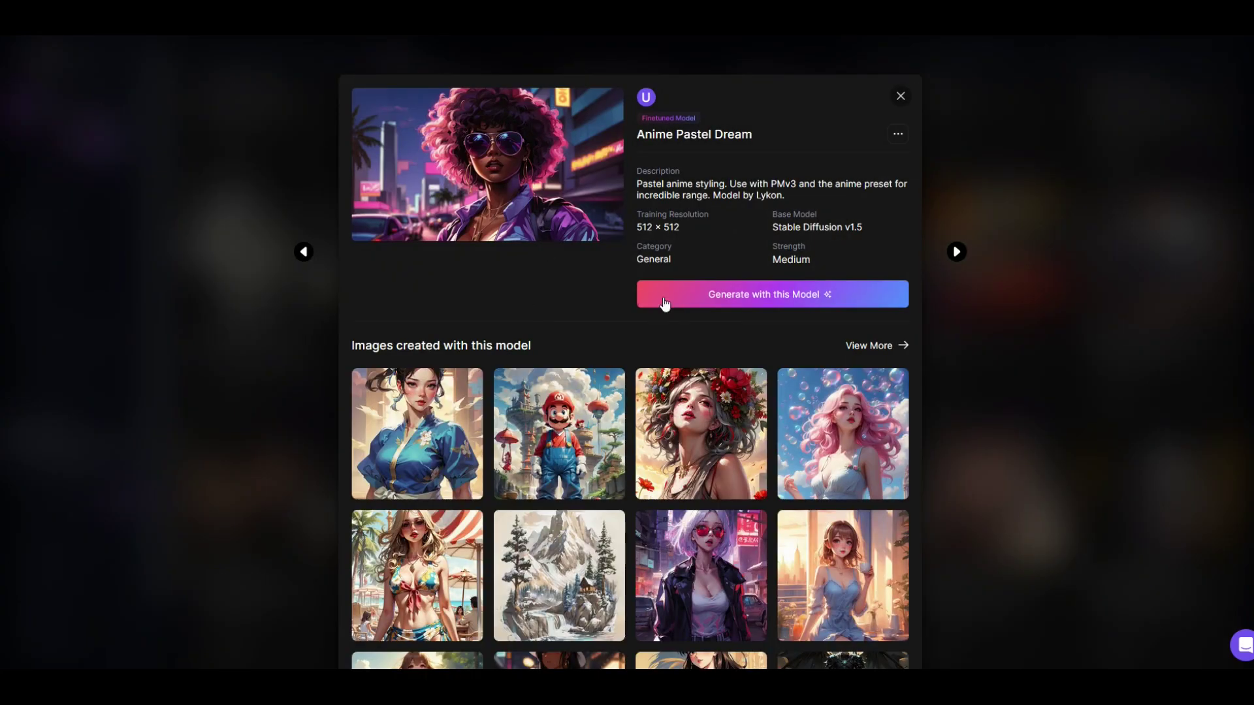
Step: Start an Anime Pastel Dream generation prompted 'MEDIEVAL KING WEARING A CROWN HIGHLY DETAILED' and show Image Guidance
click(740, 297)
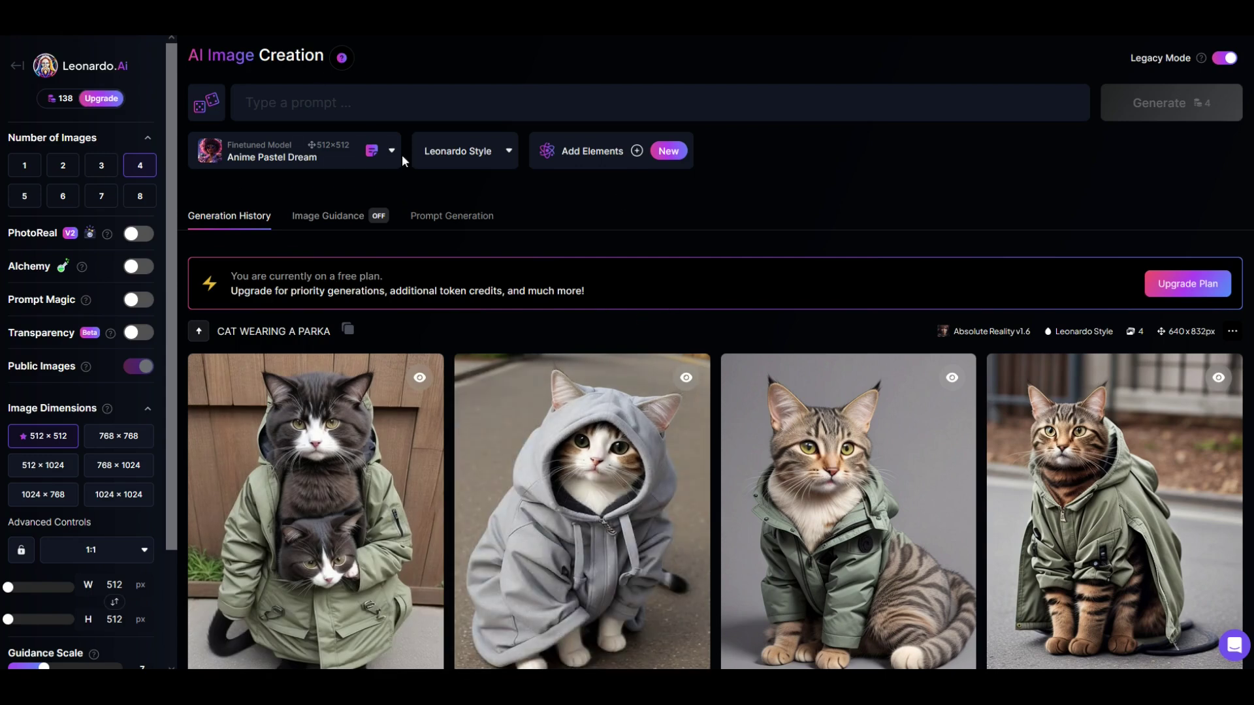
click(347, 99)
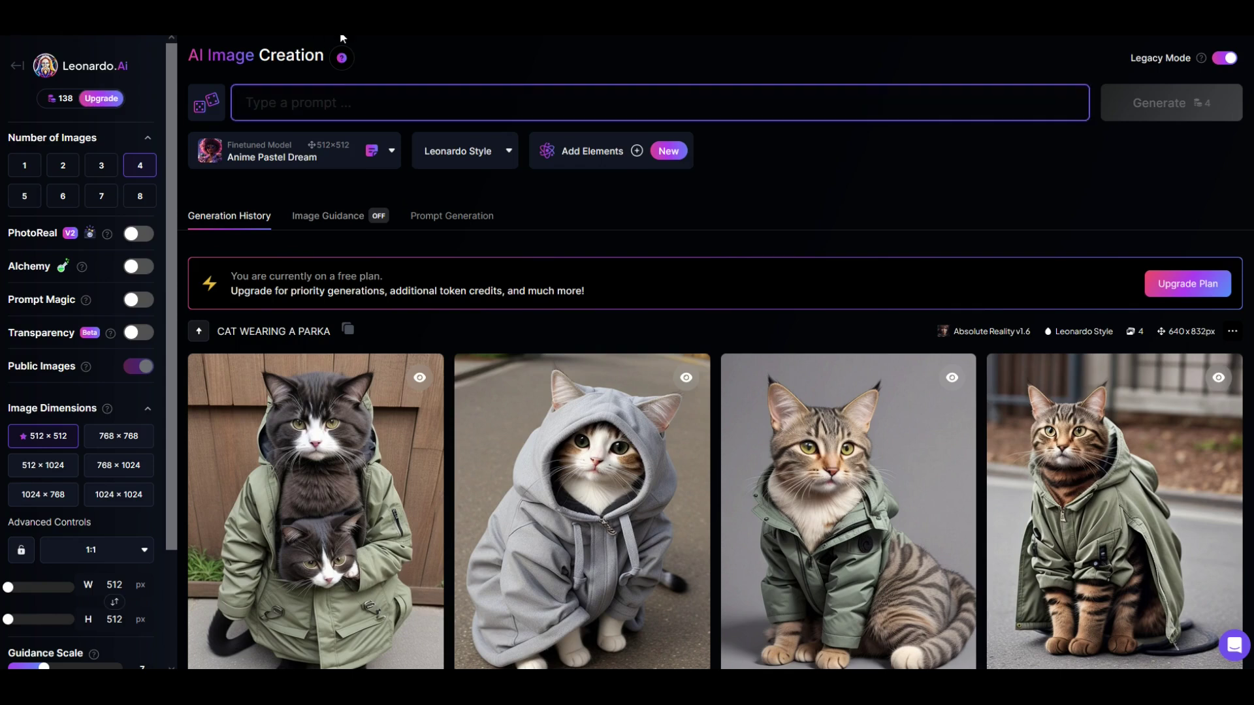
text(MEDIEVAL KING WEARING A CROWN HIGHLY DETAILED)
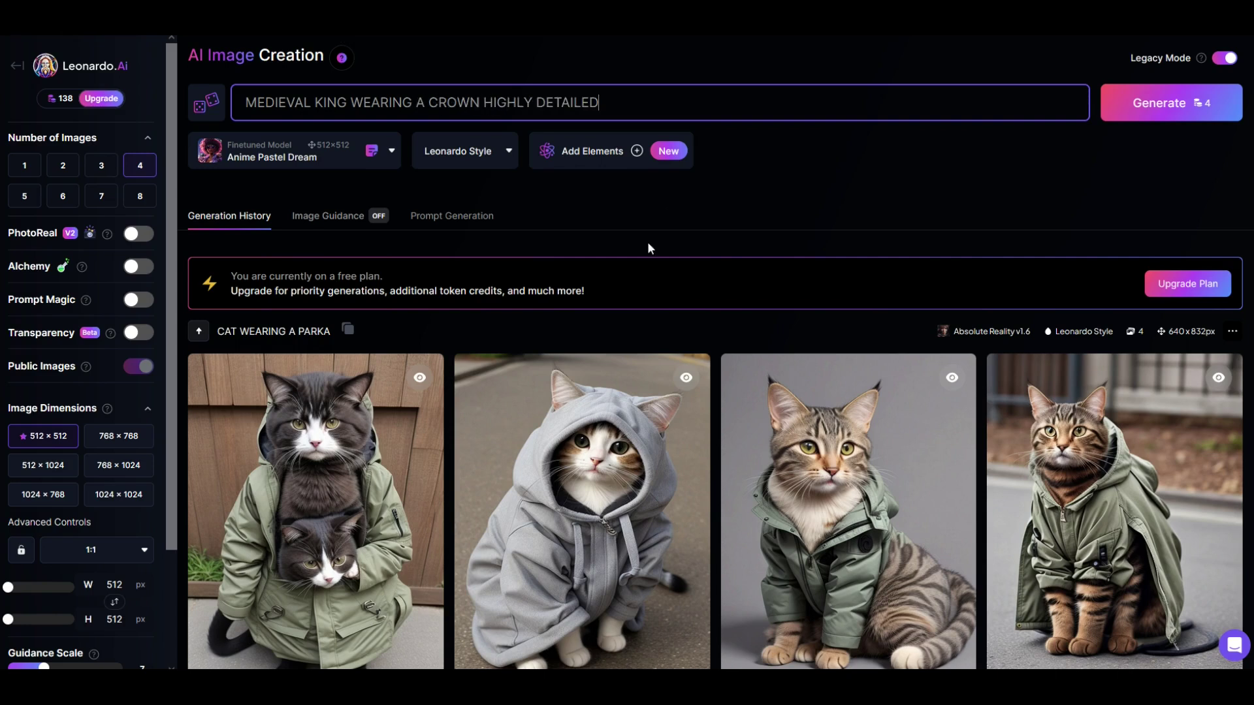
click(329, 222)
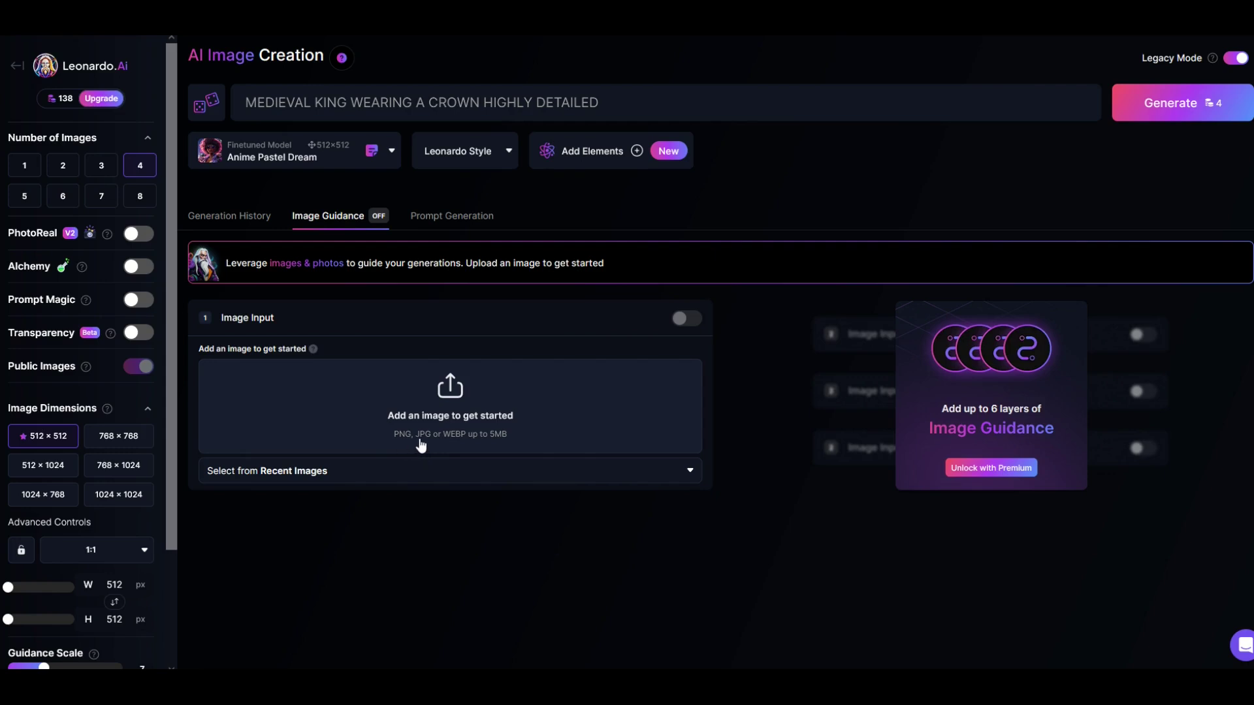
Step: Set the uploaded kneeling man photo as the Image to Image source at strength 0.30
click(451, 399)
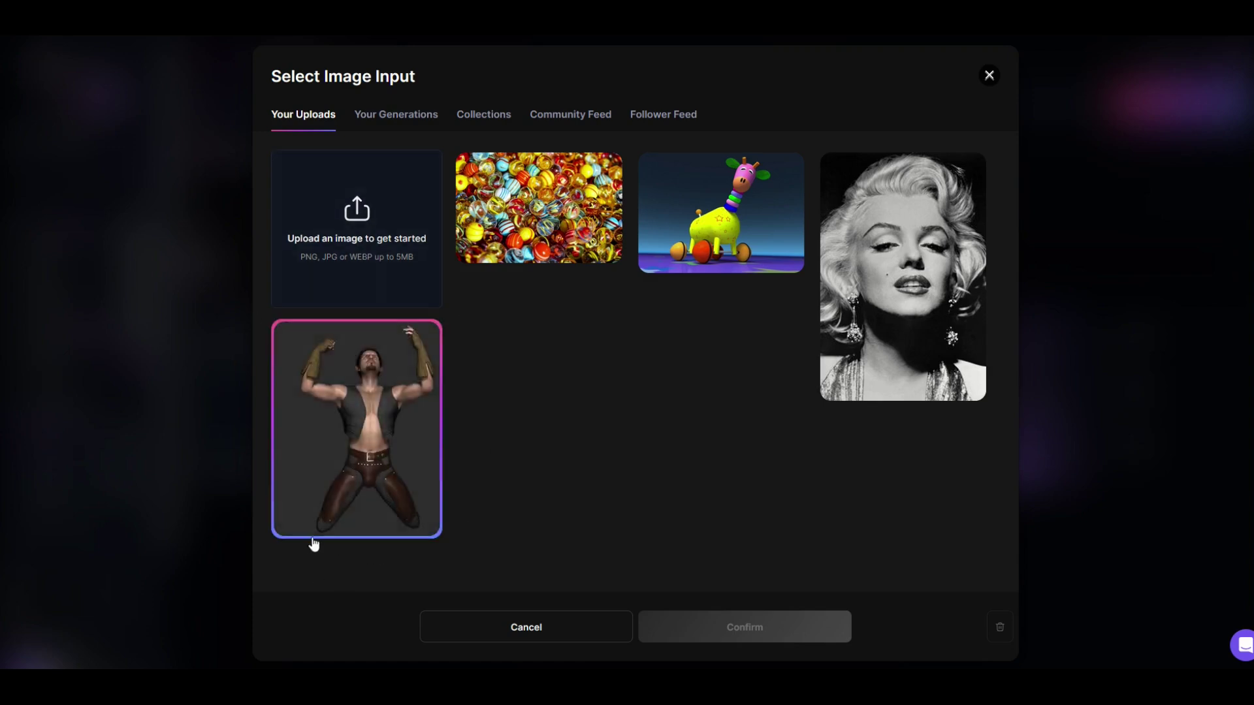
click(391, 422)
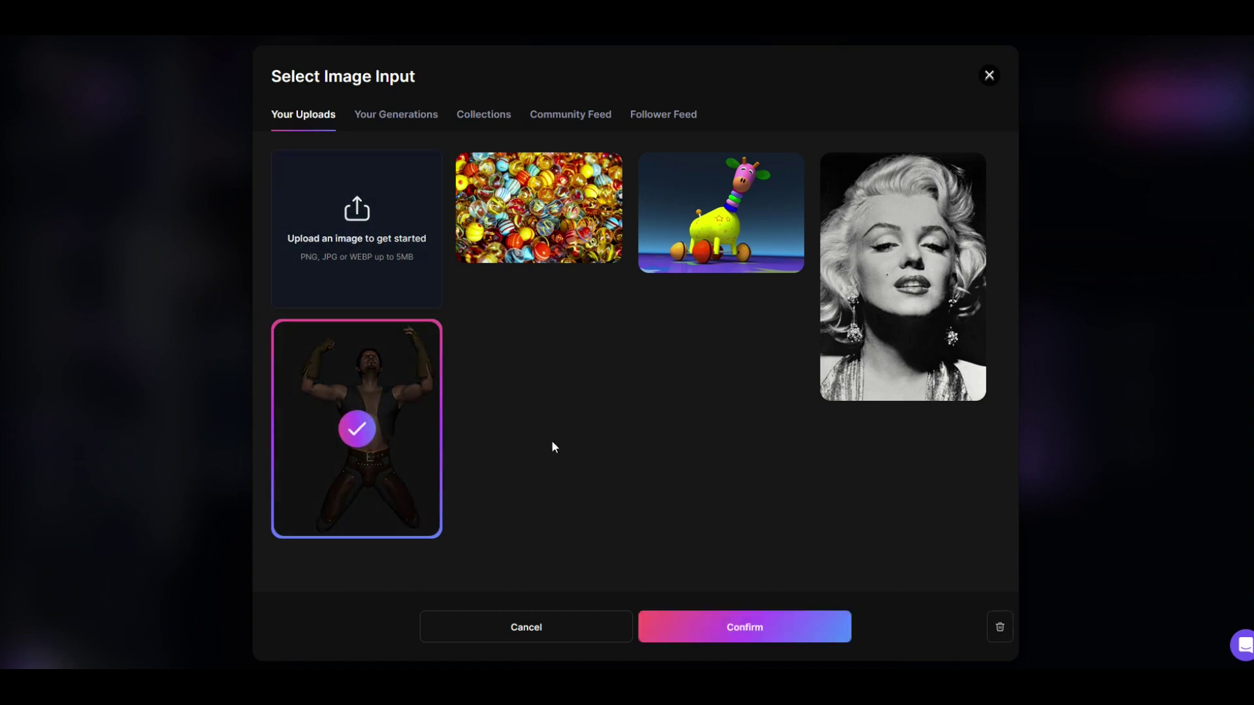
click(740, 624)
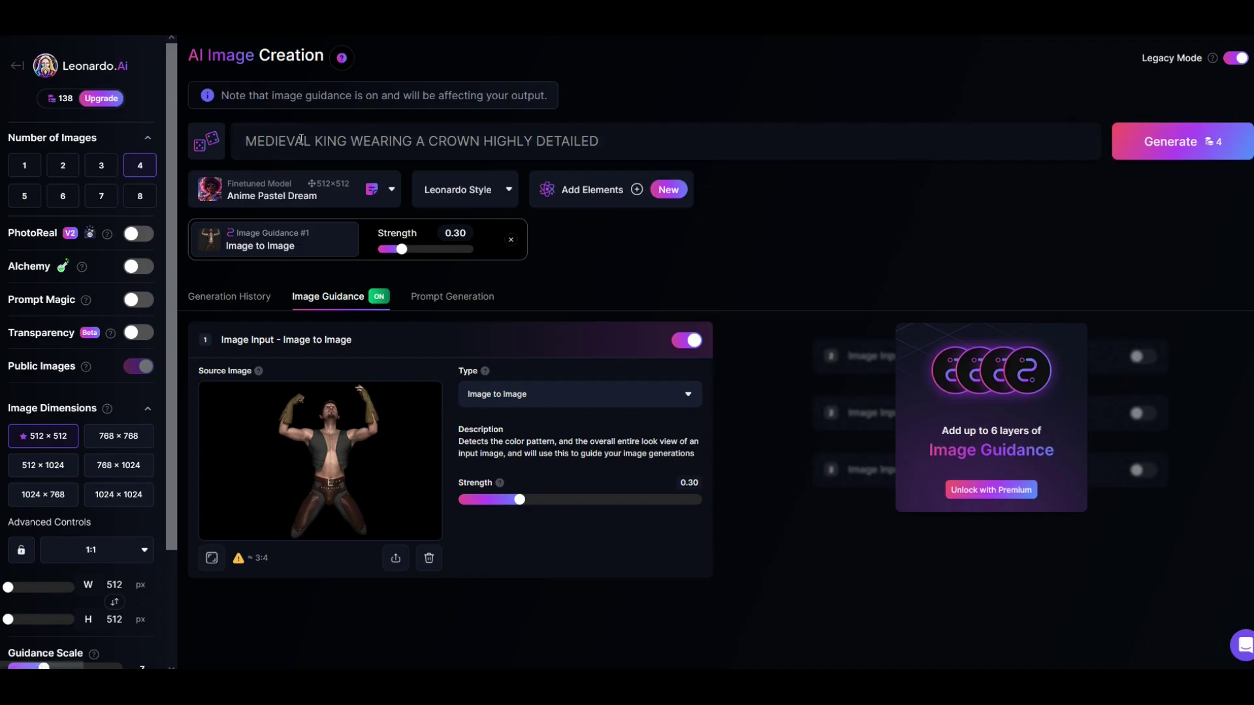
Step: Review the prompt, style and model settings, then generate four medieval king images
drag(600, 141, 253, 143)
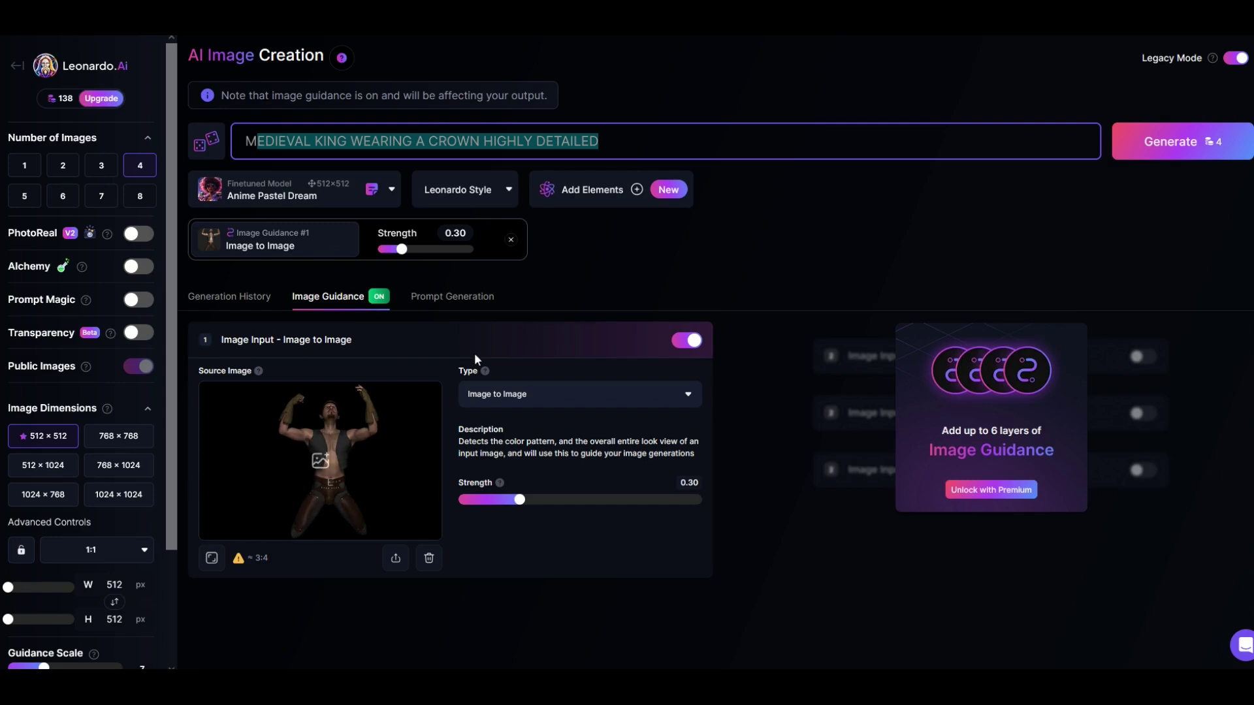
click(606, 260)
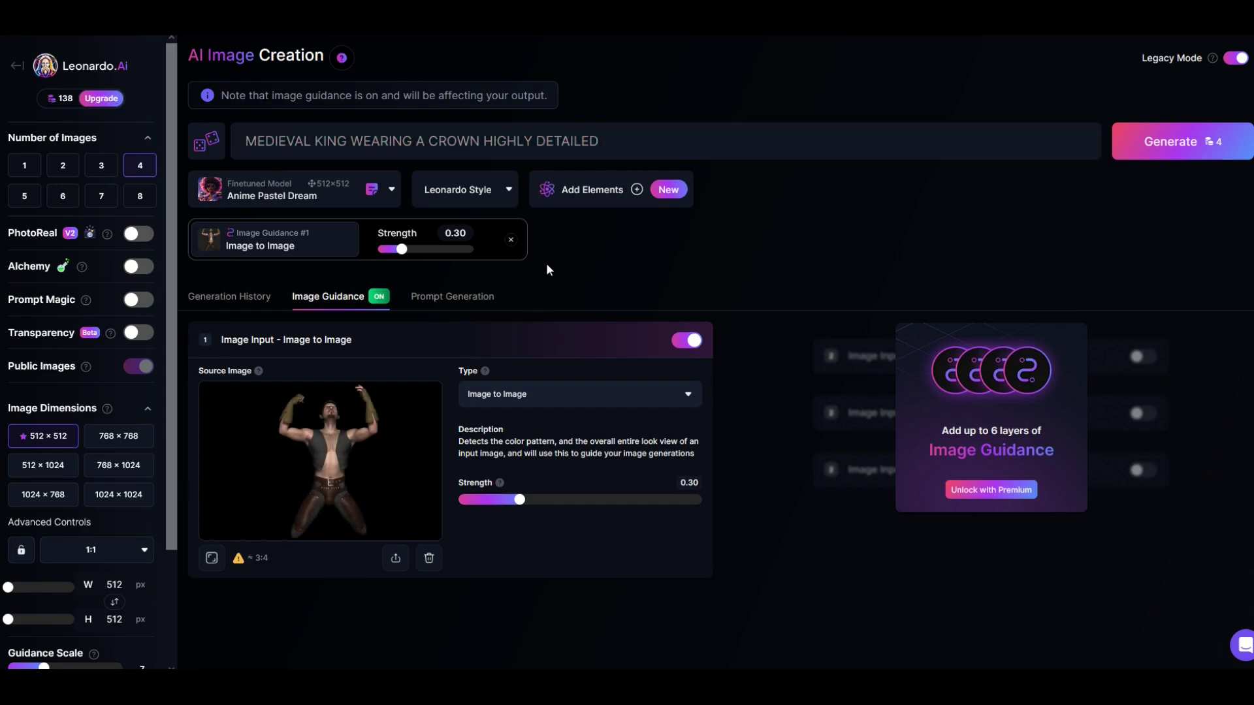
click(453, 201)
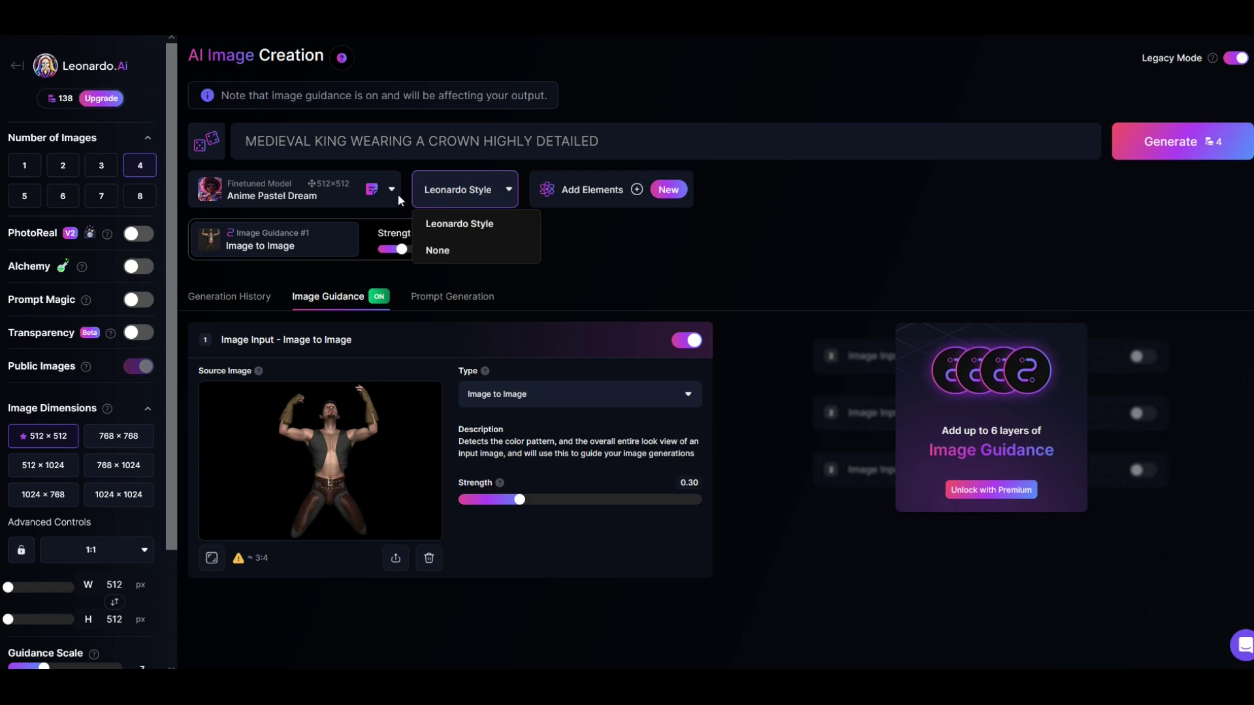
click(294, 201)
click(294, 201)
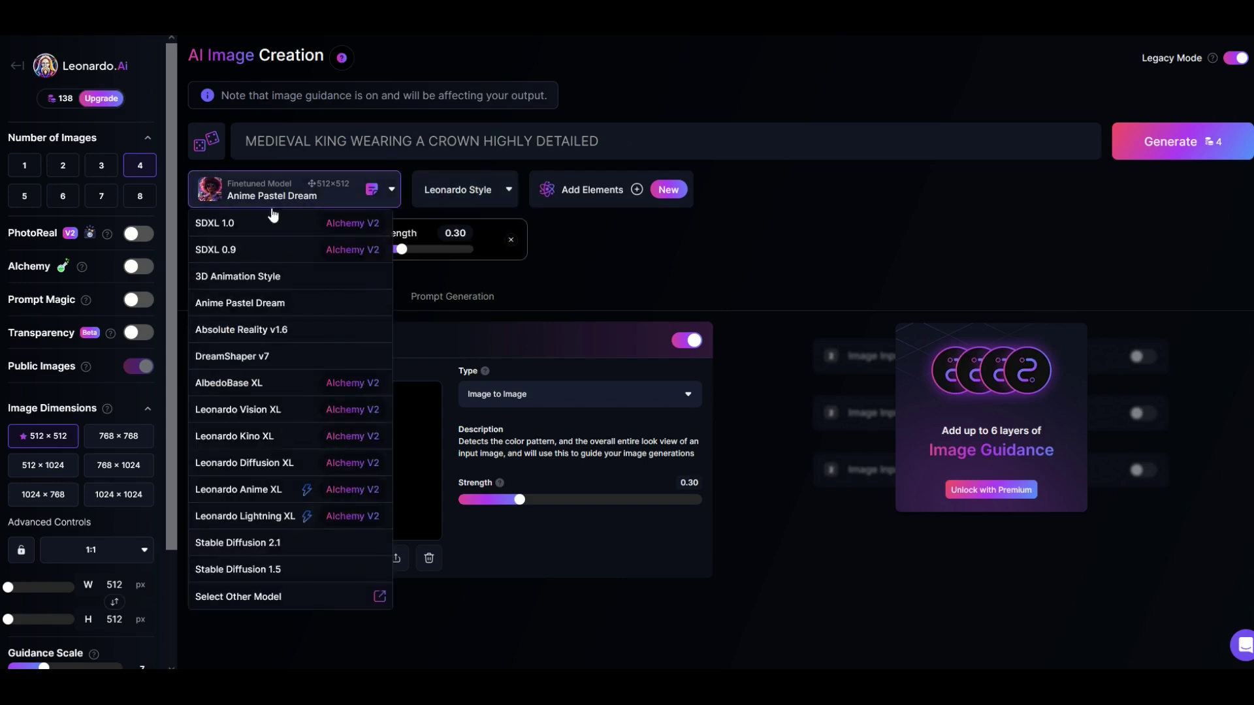
click(593, 264)
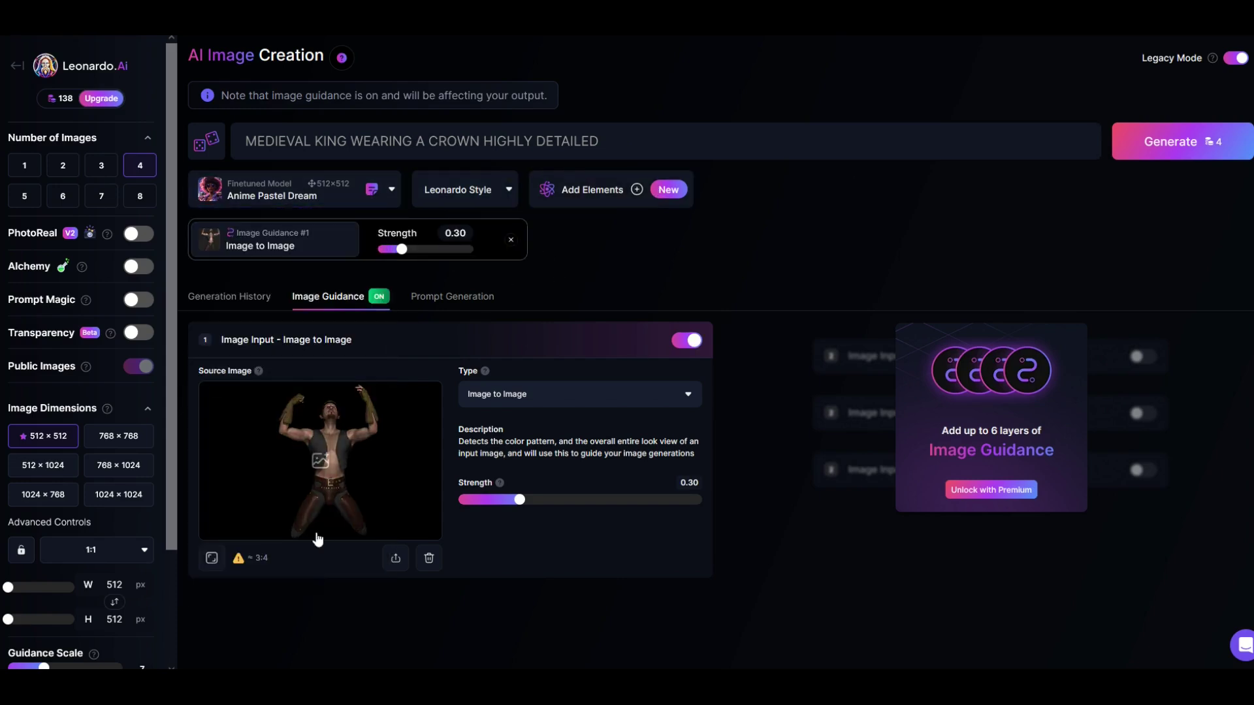
click(1149, 153)
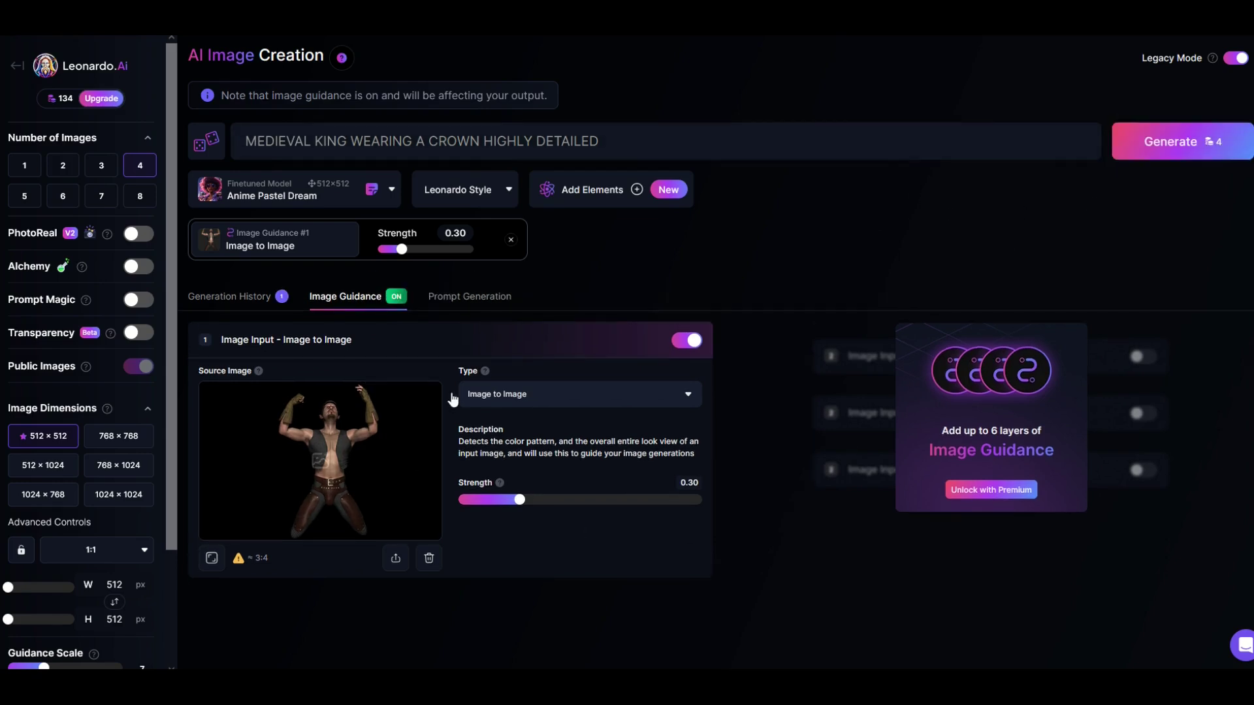
Step: Reveal the blurred second and fourth king images in the generation history
click(232, 302)
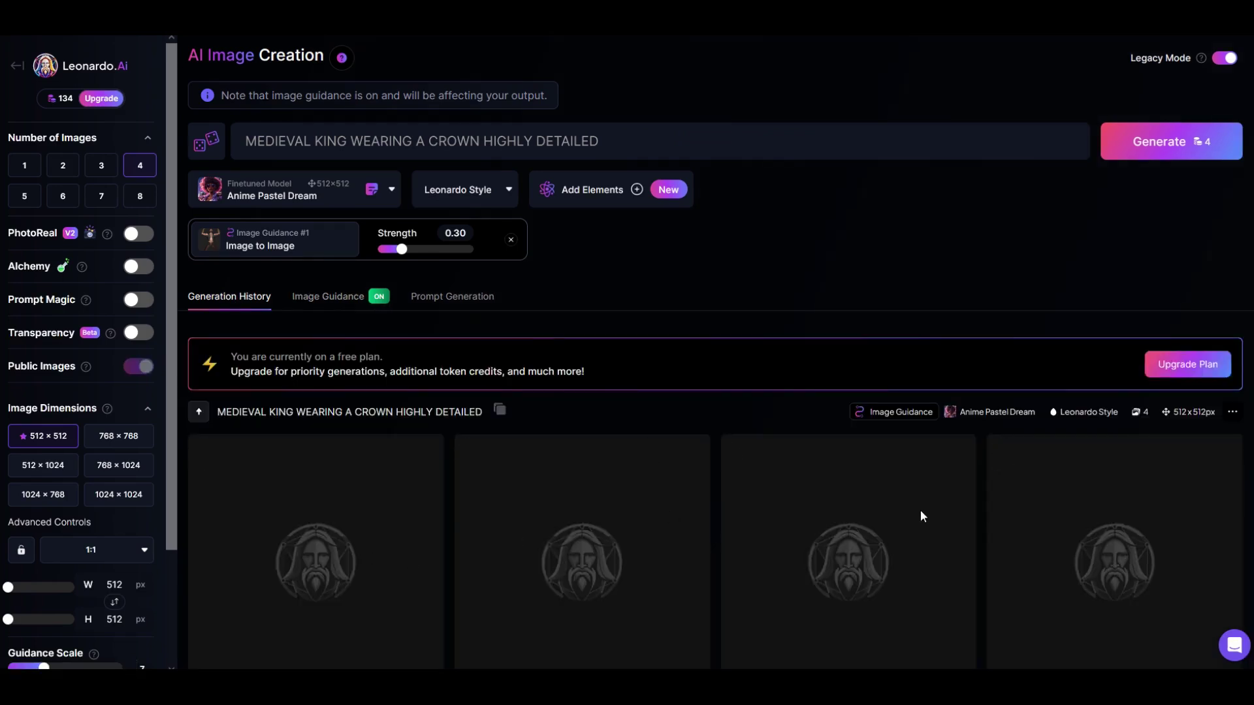
scroll(557, 506, down, 2)
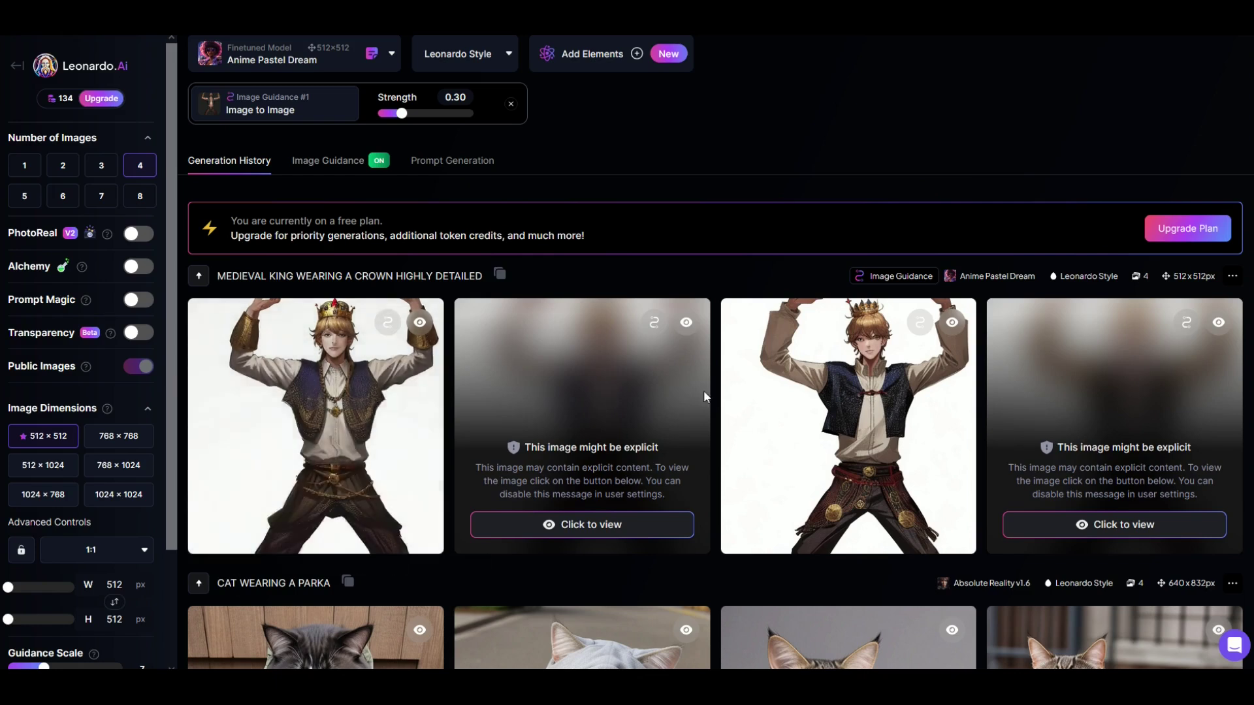
click(598, 534)
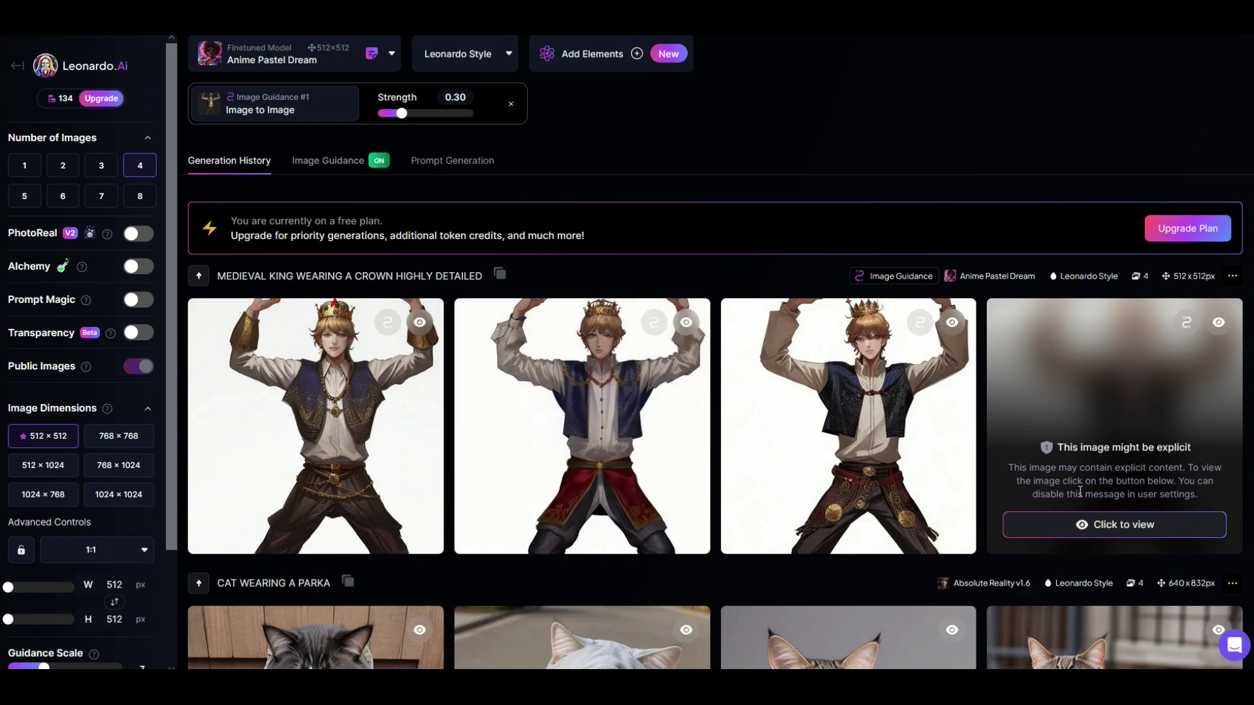
click(1076, 527)
scroll(761, 510, up, 3)
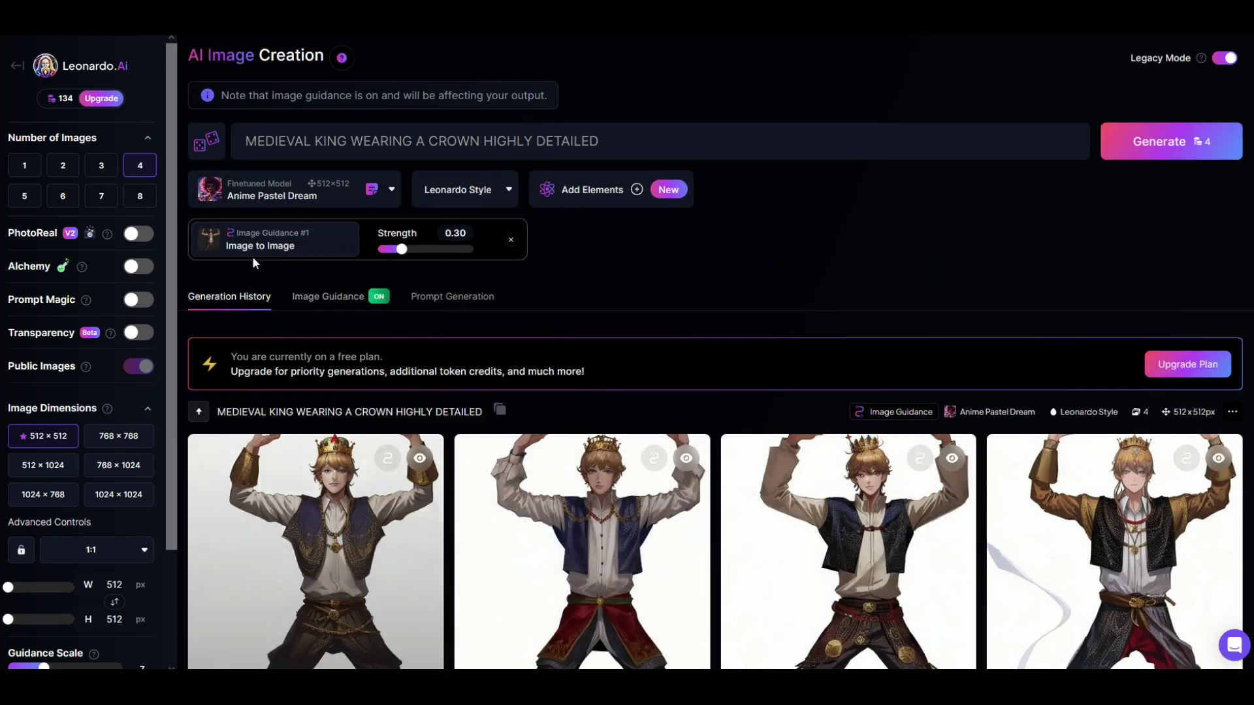
Step: Browse the list of available models in the Finetuned Model dropdown
click(259, 198)
scroll(236, 301, down, 2)
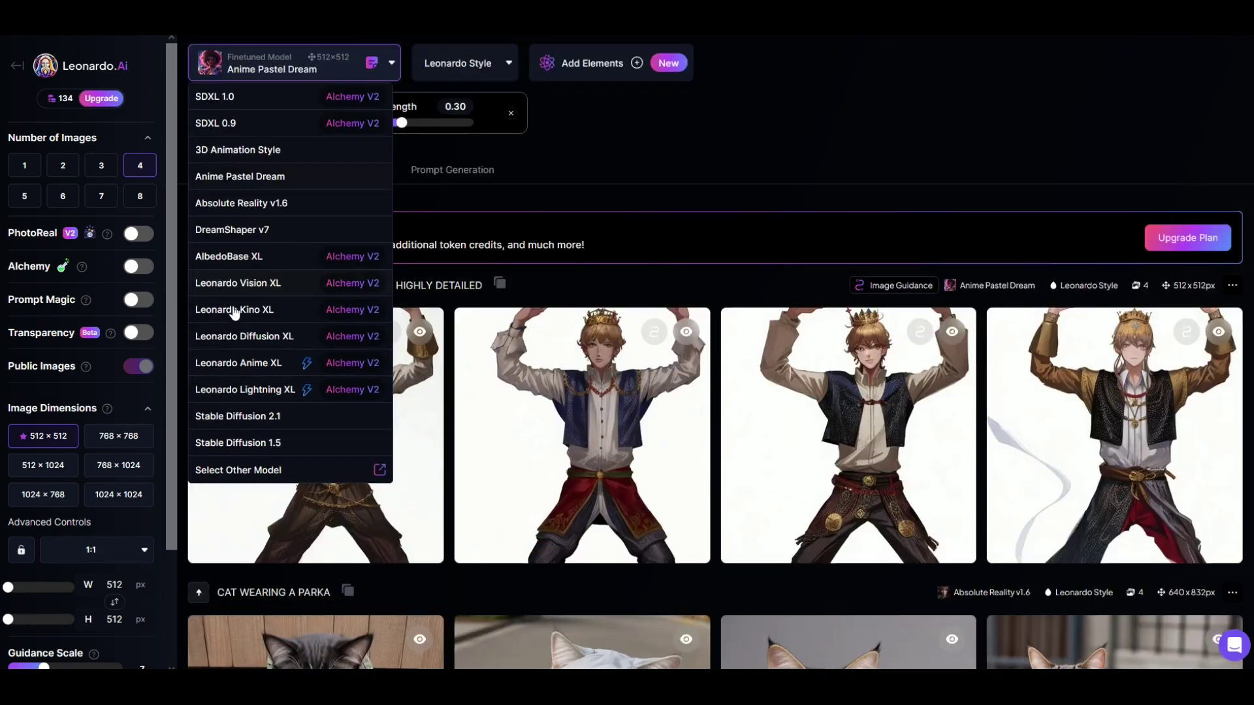
scroll(236, 316, up, 2)
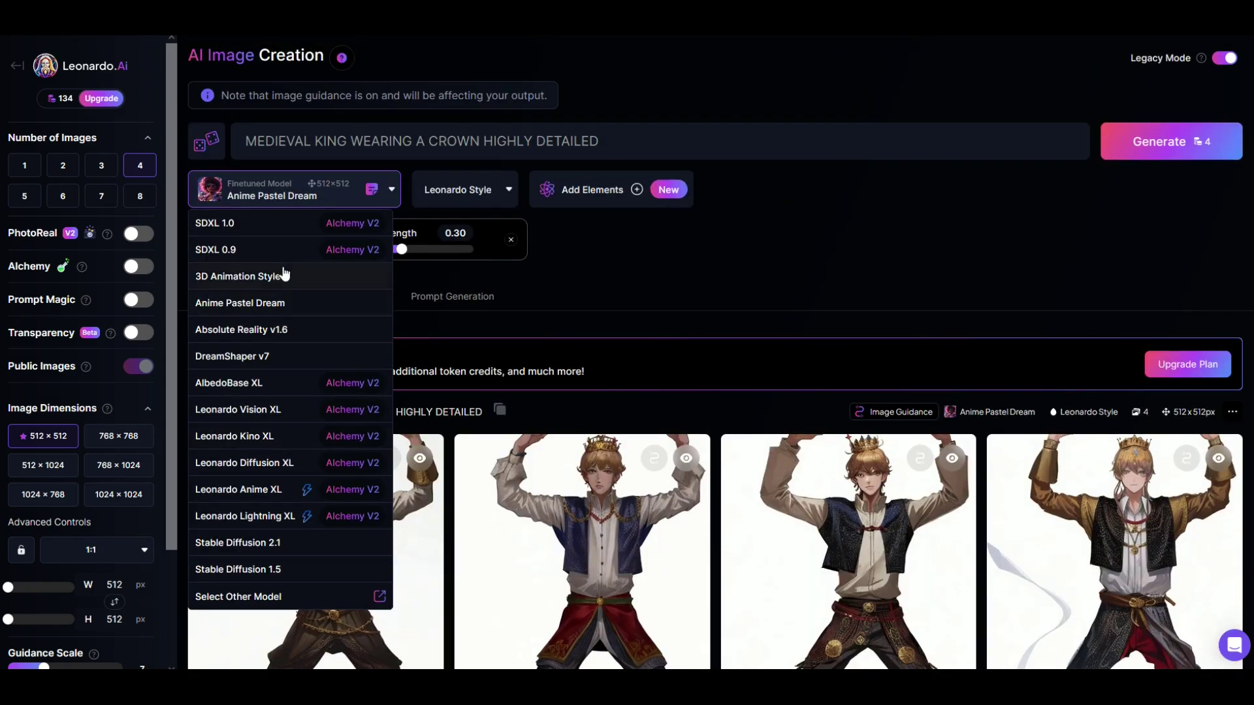
Step: Select the finetuned Absolute Reality v1.6 model (640 × 832) for image creation
click(601, 330)
click(78, 66)
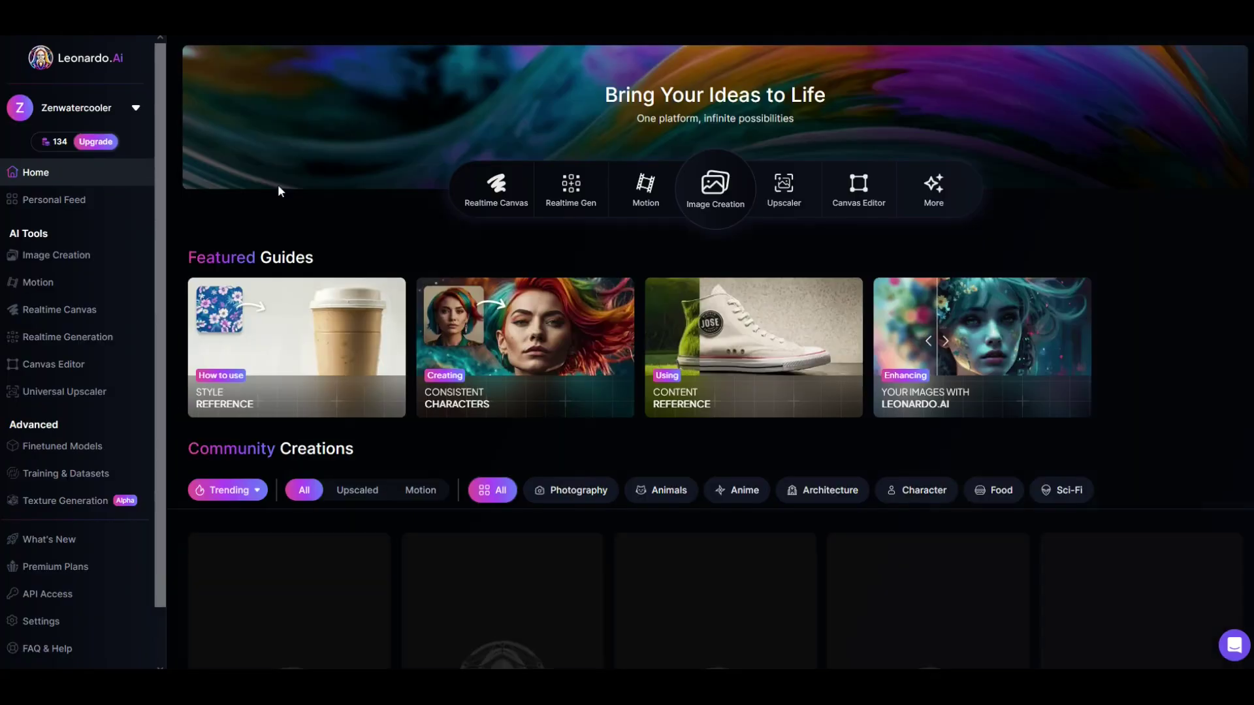
click(30, 450)
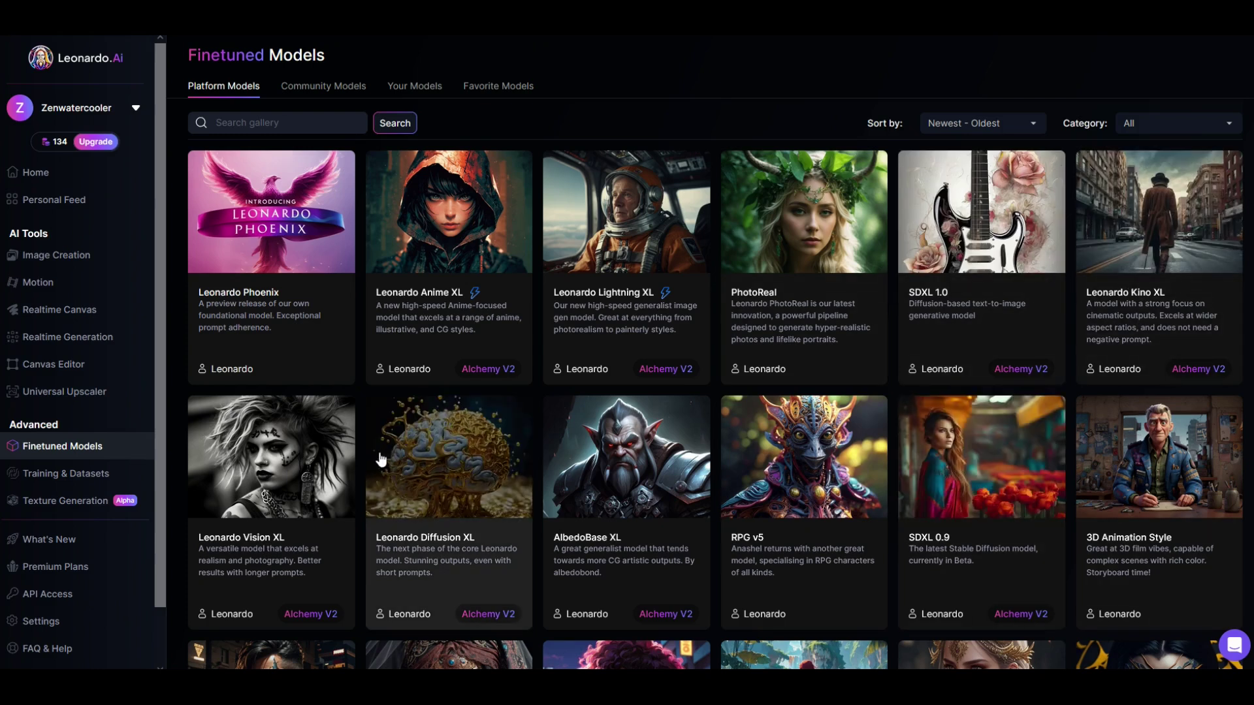
scroll(389, 457, down, 4)
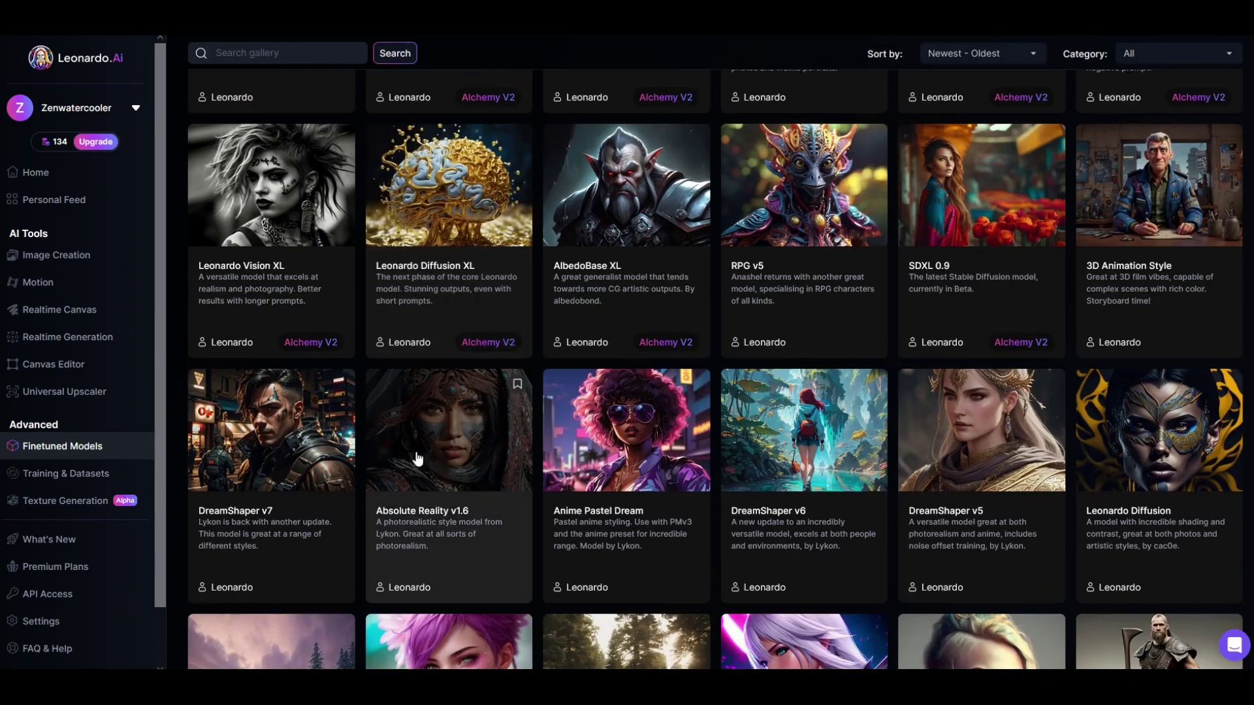
click(457, 447)
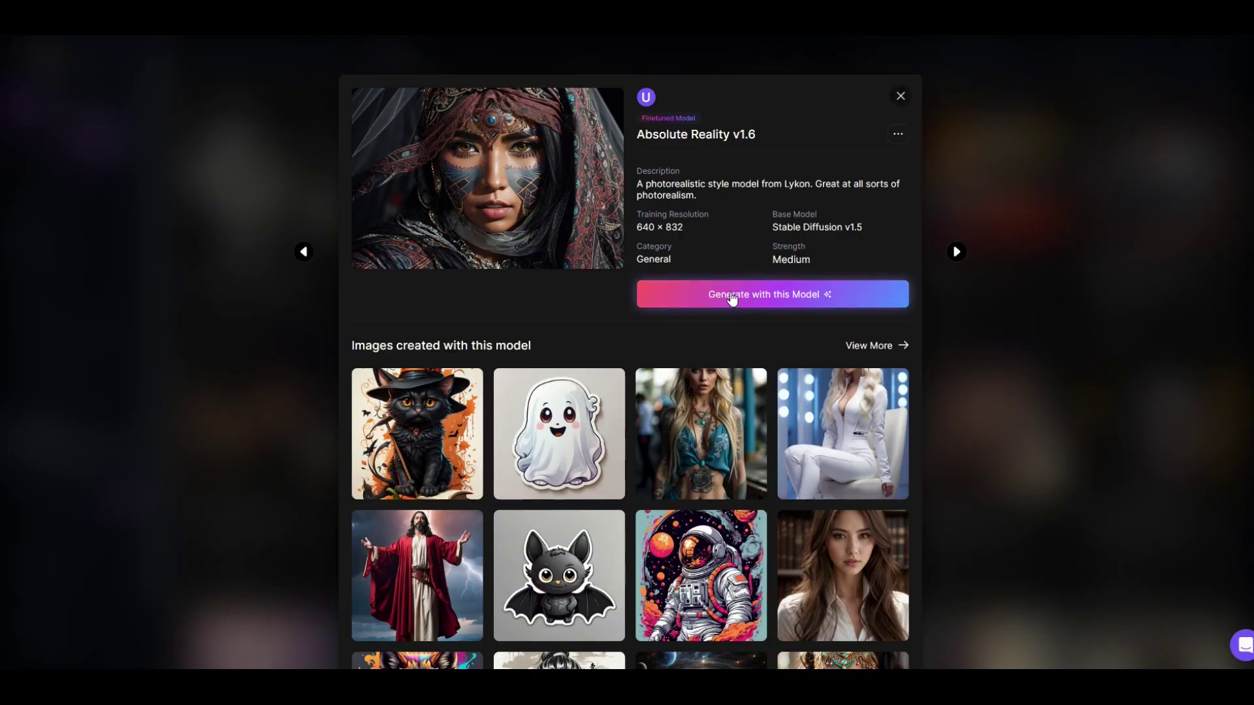
click(731, 296)
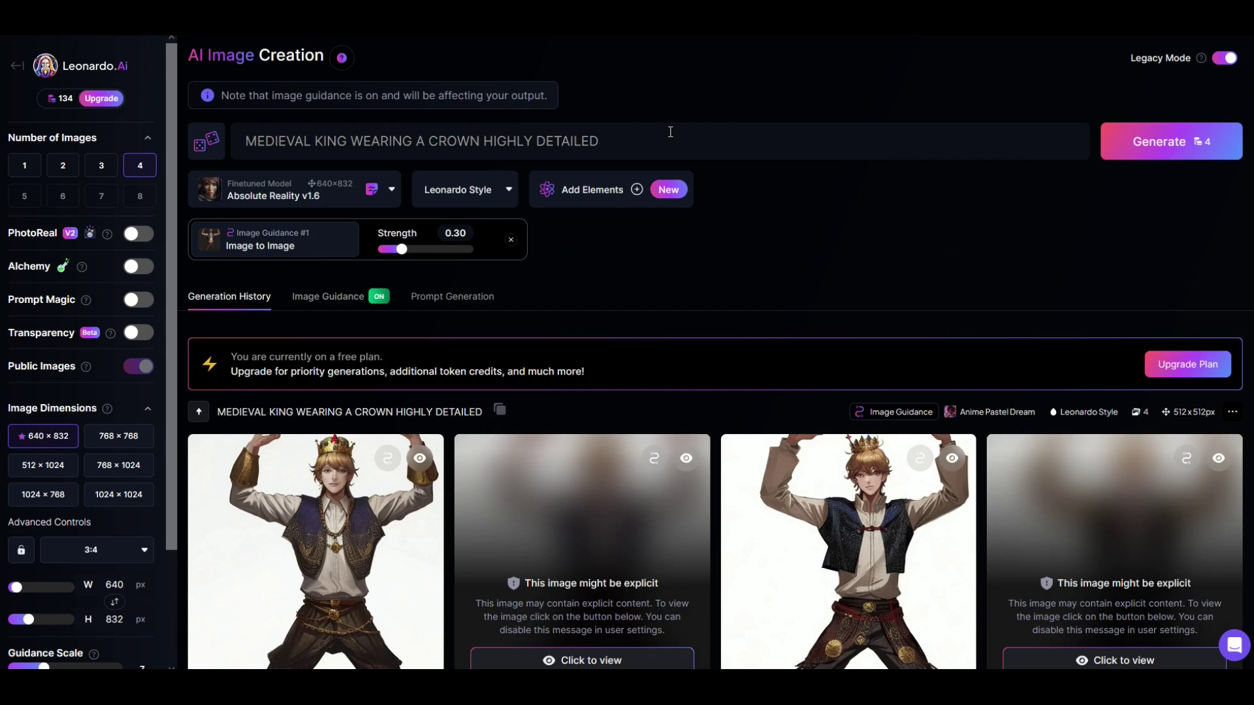
Step: Lower the kneeling-pose Image to Image strength from 0.30 to 0.18
click(345, 297)
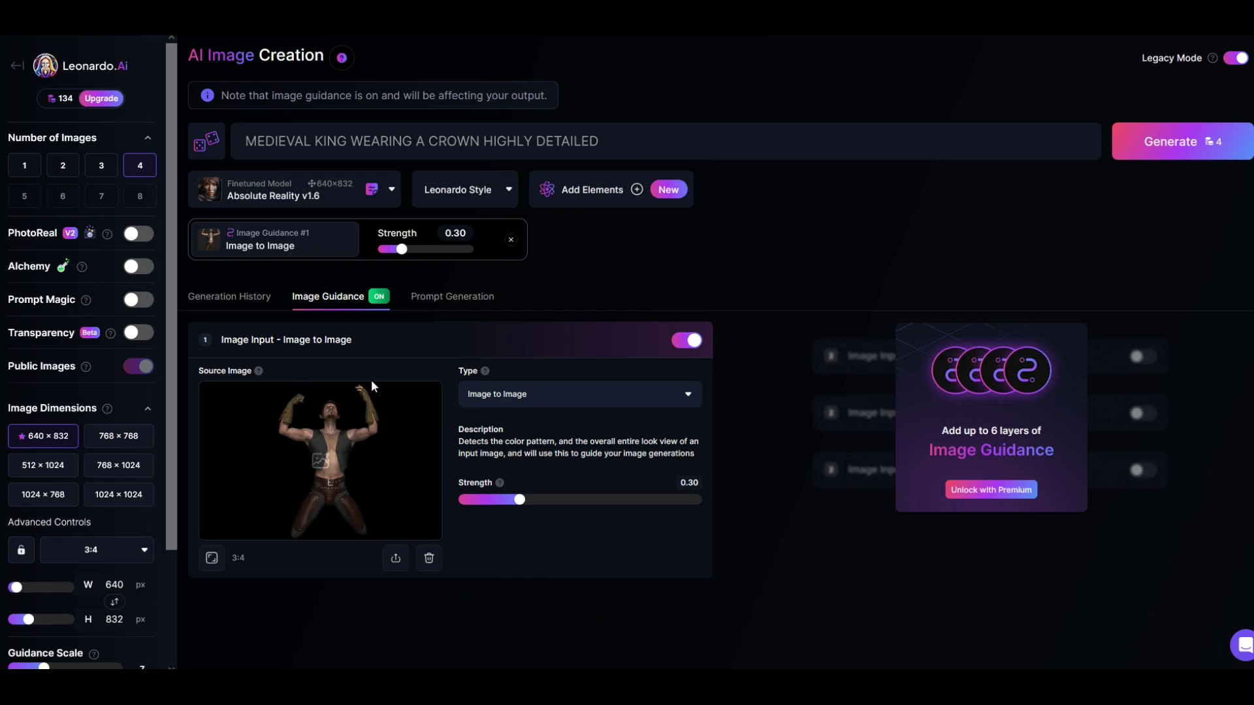
drag(519, 500, 689, 501)
click(689, 501)
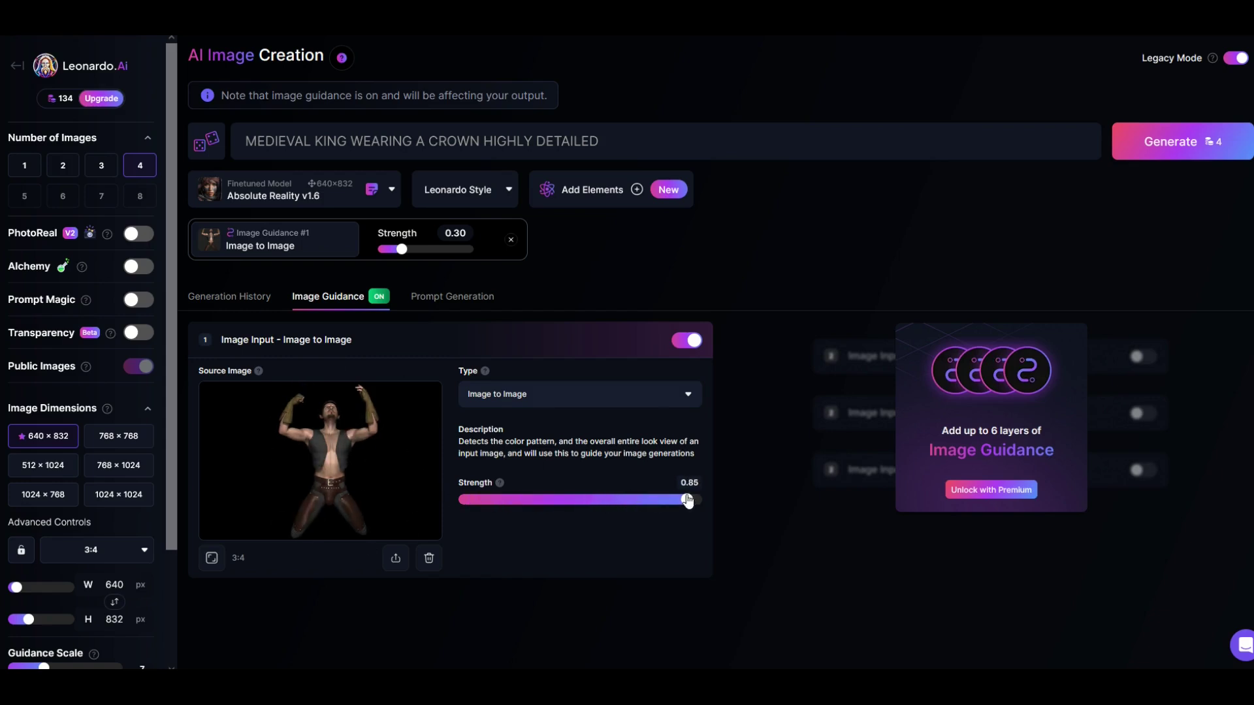
drag(703, 500, 484, 512)
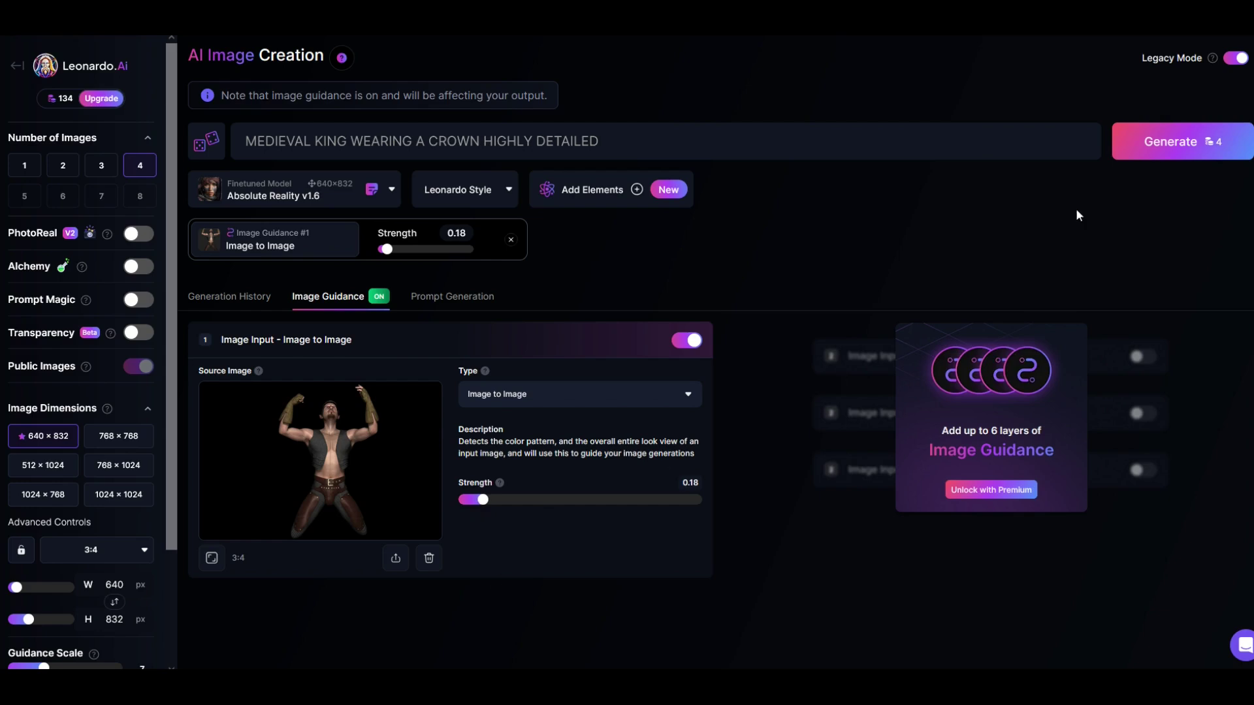
Step: Generate four realistic 640 × 832 crowned kings with Absolute Reality v1.6 and review them
click(1173, 144)
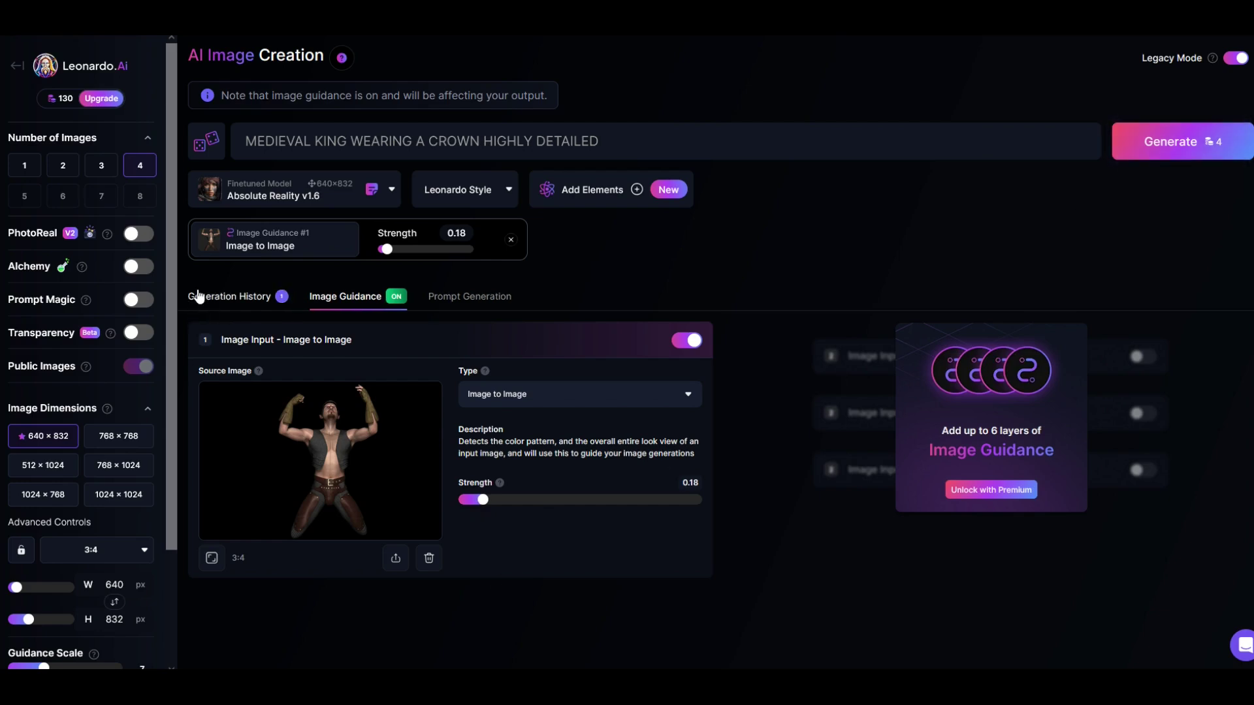
click(231, 301)
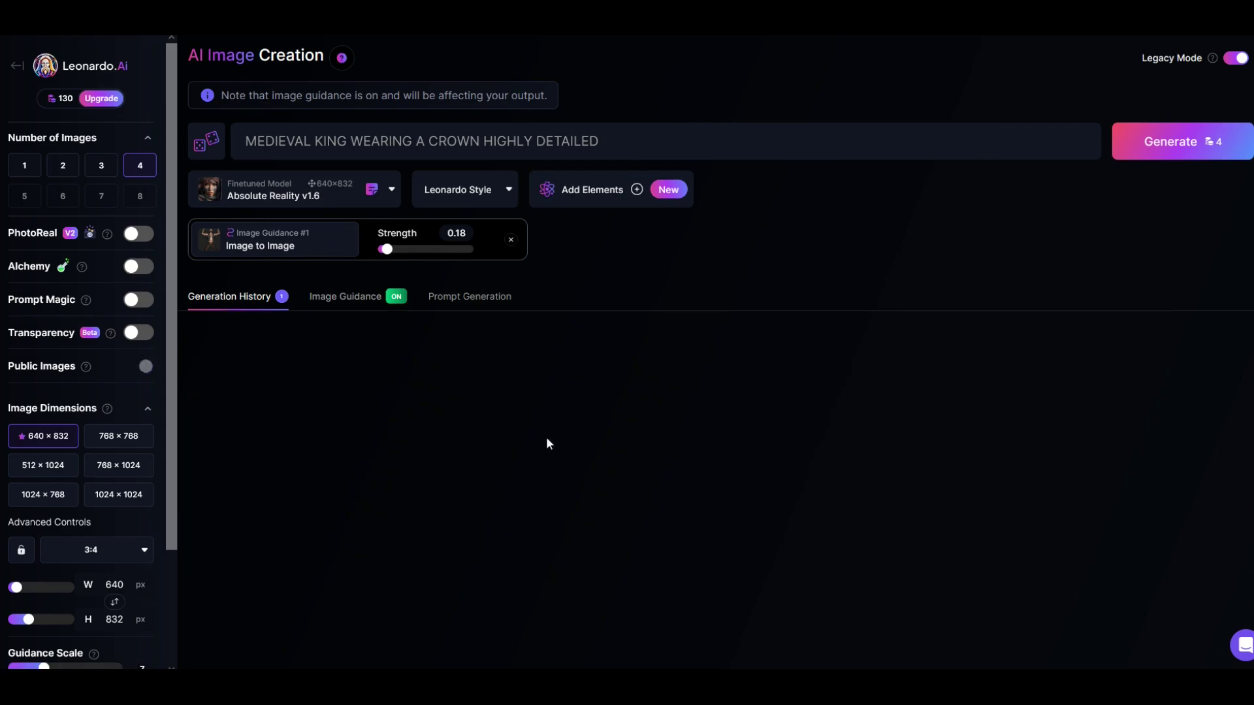
scroll(716, 378, down, 3)
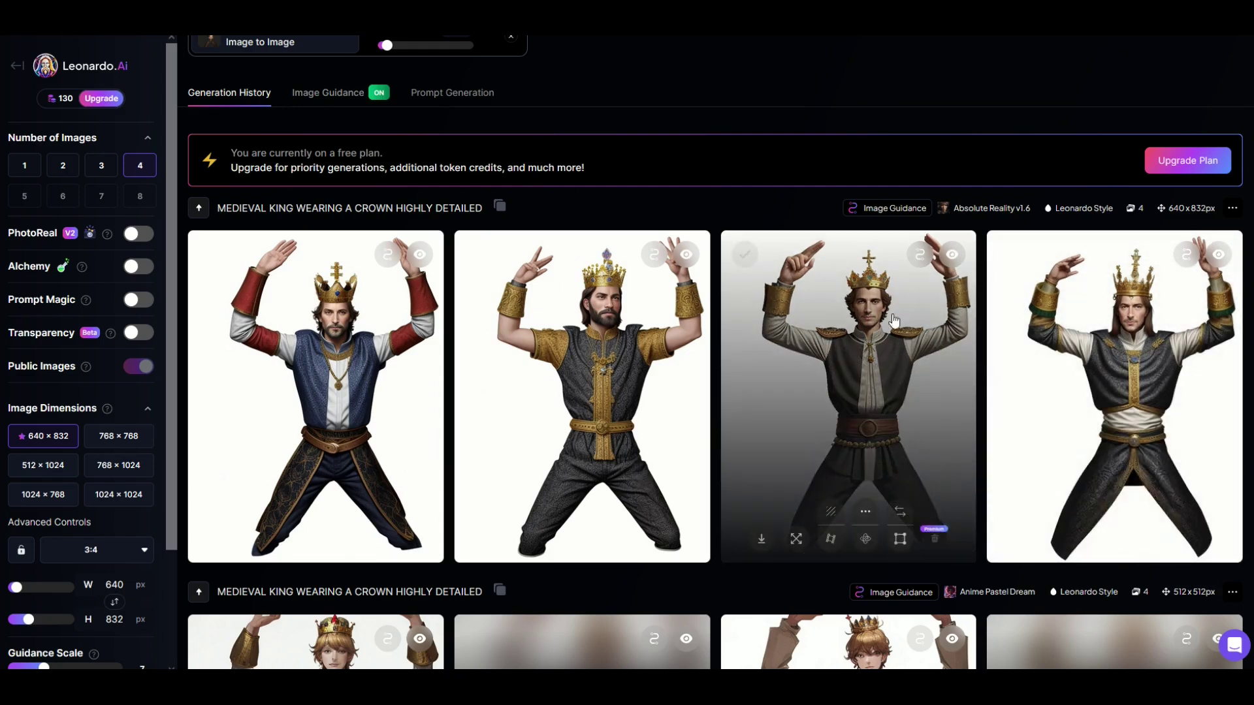
scroll(953, 191, up, 3)
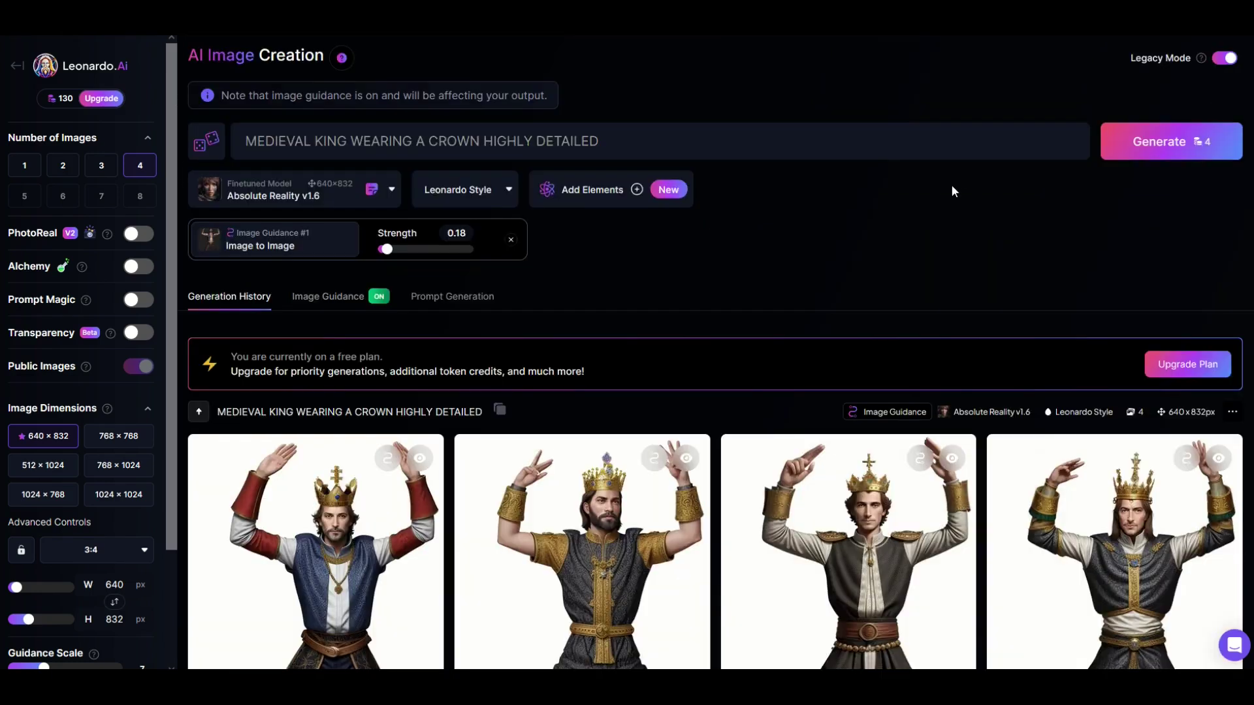
scroll(921, 215, down, 2)
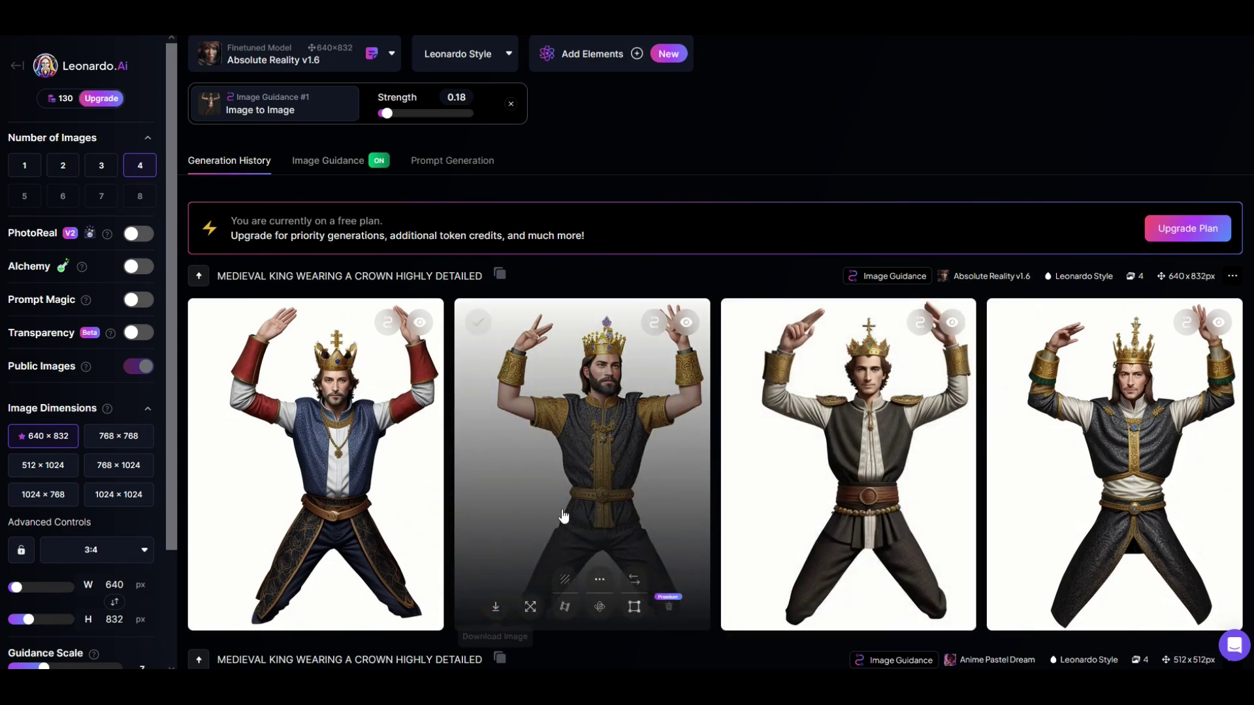
click(611, 460)
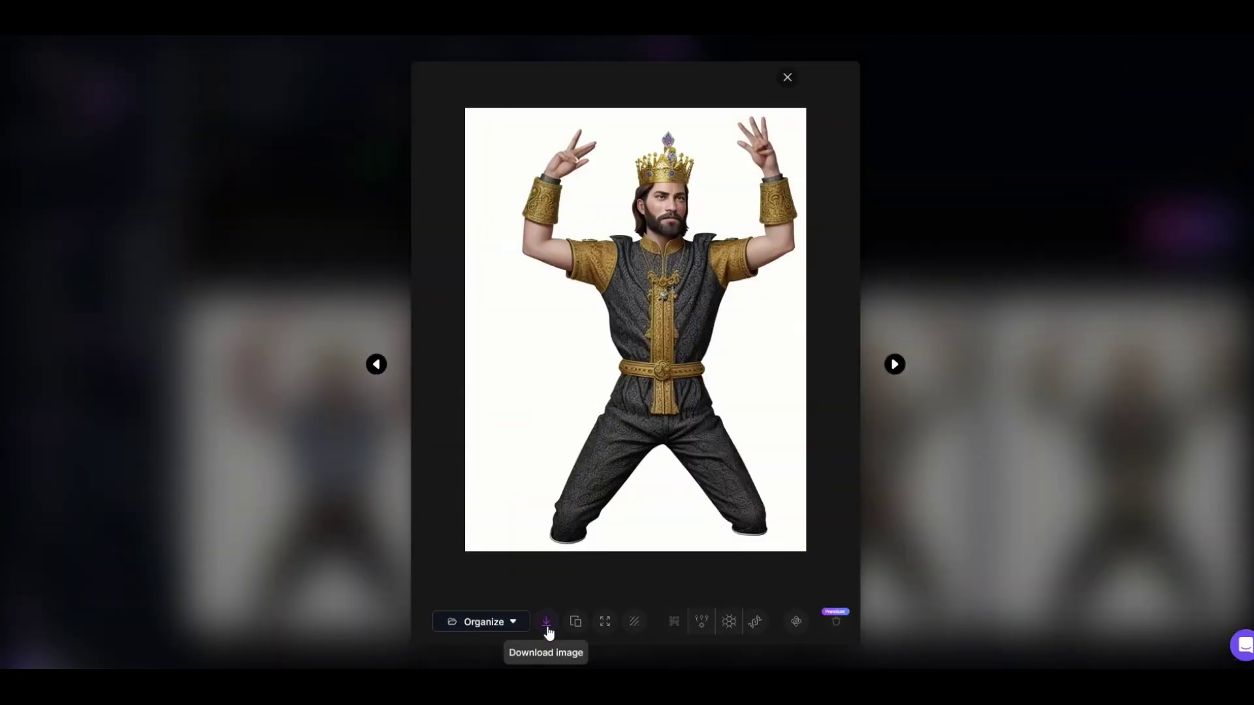
key(Escape)
scroll(668, 278, down, 2)
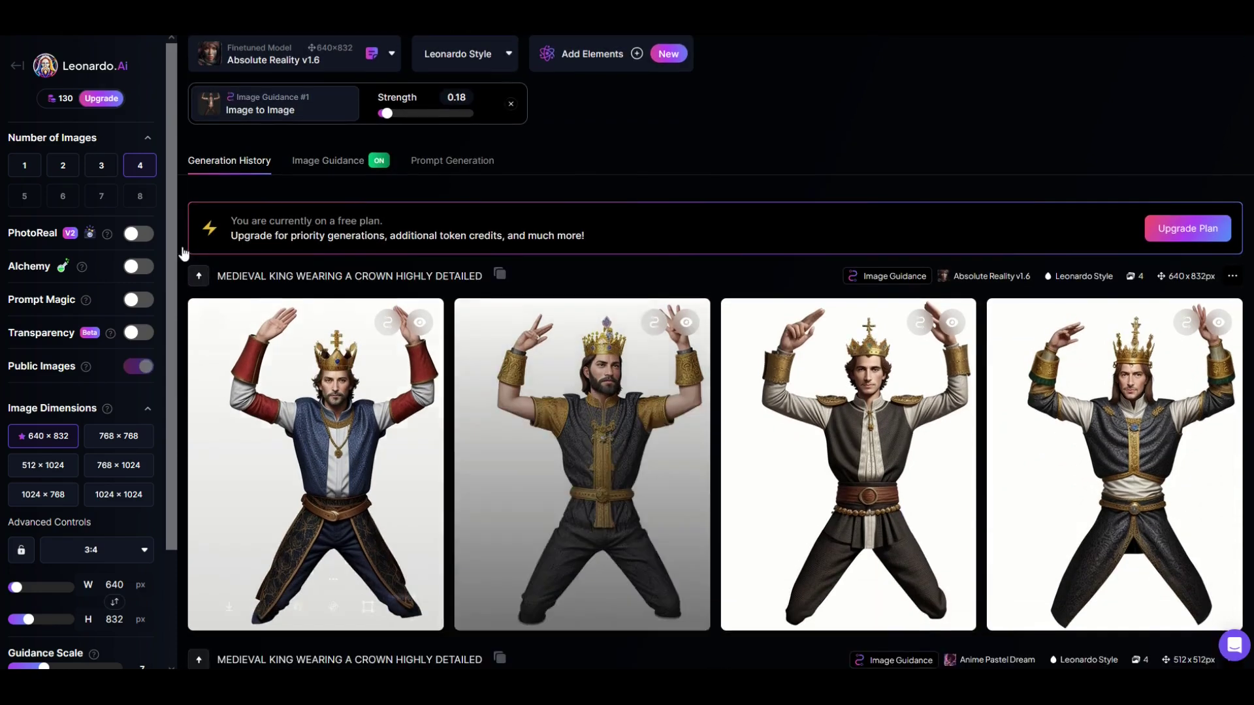
scroll(518, 262, up, 2)
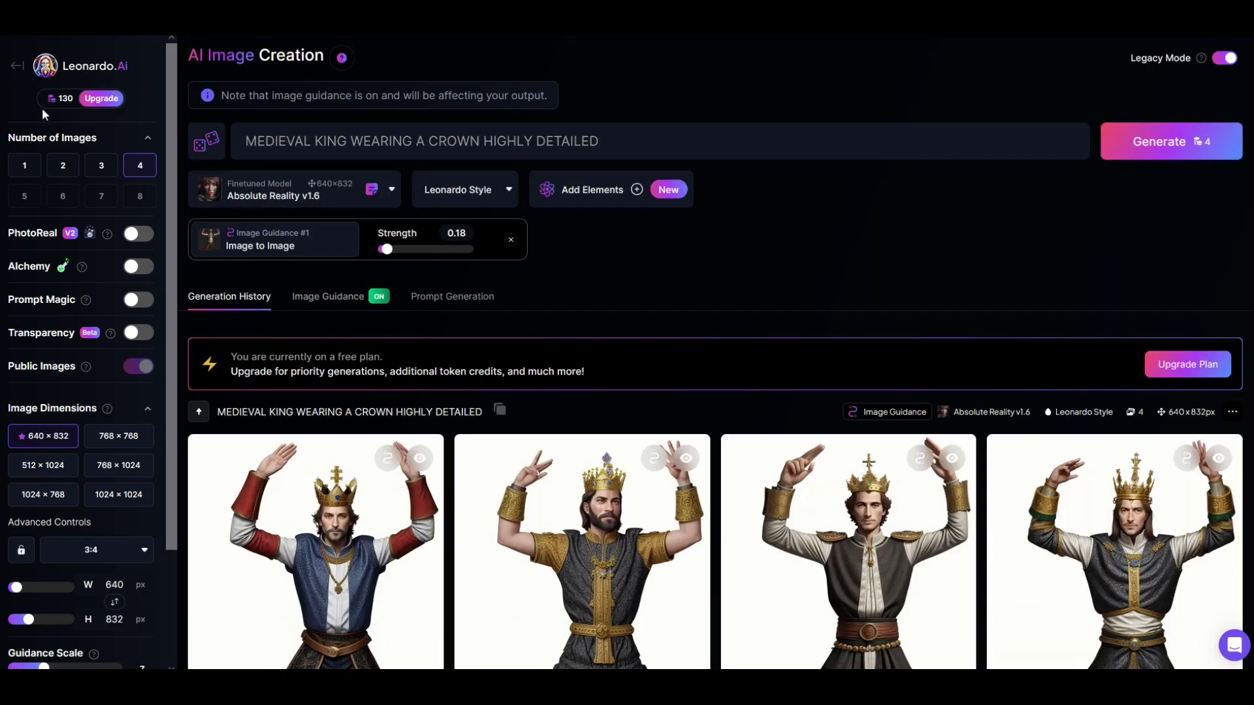